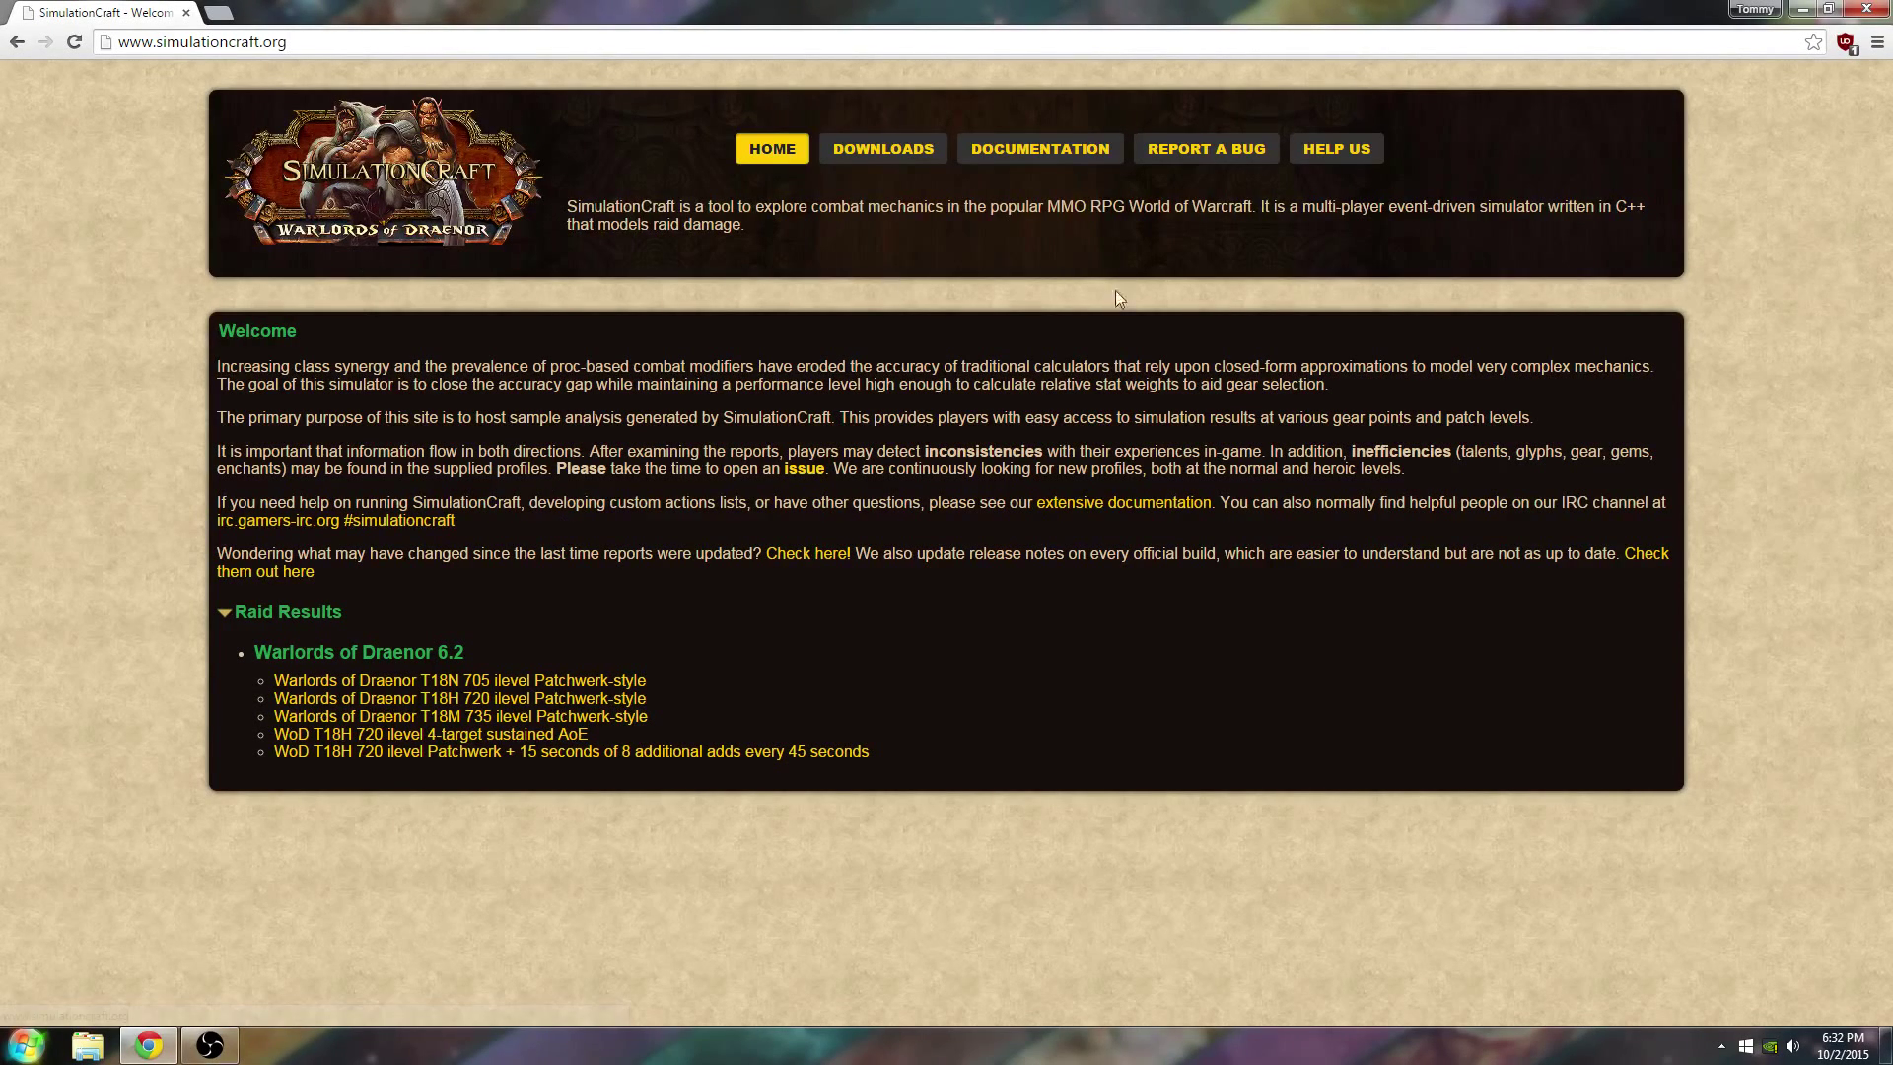
- View the list of Windows nightly builds from the SimulationCraft downloads page and close the browser
click(900, 150)
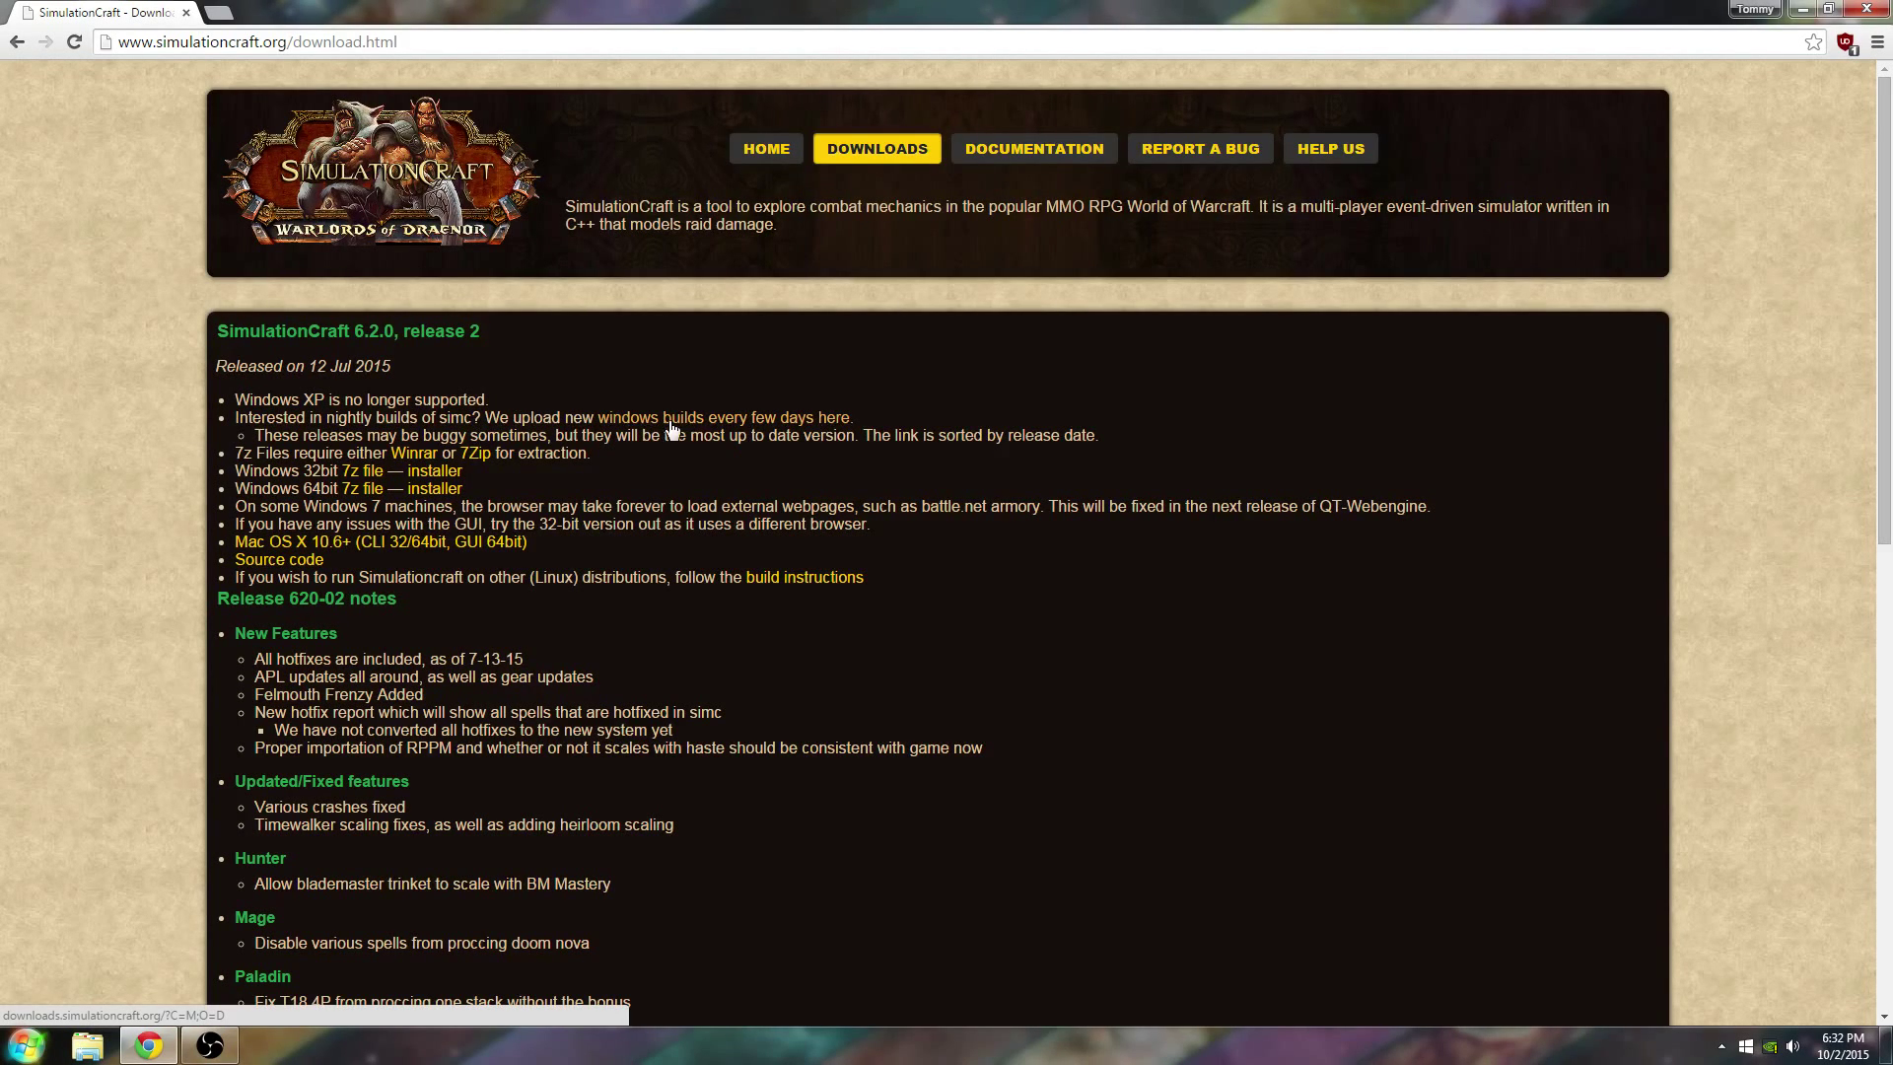
click(794, 421)
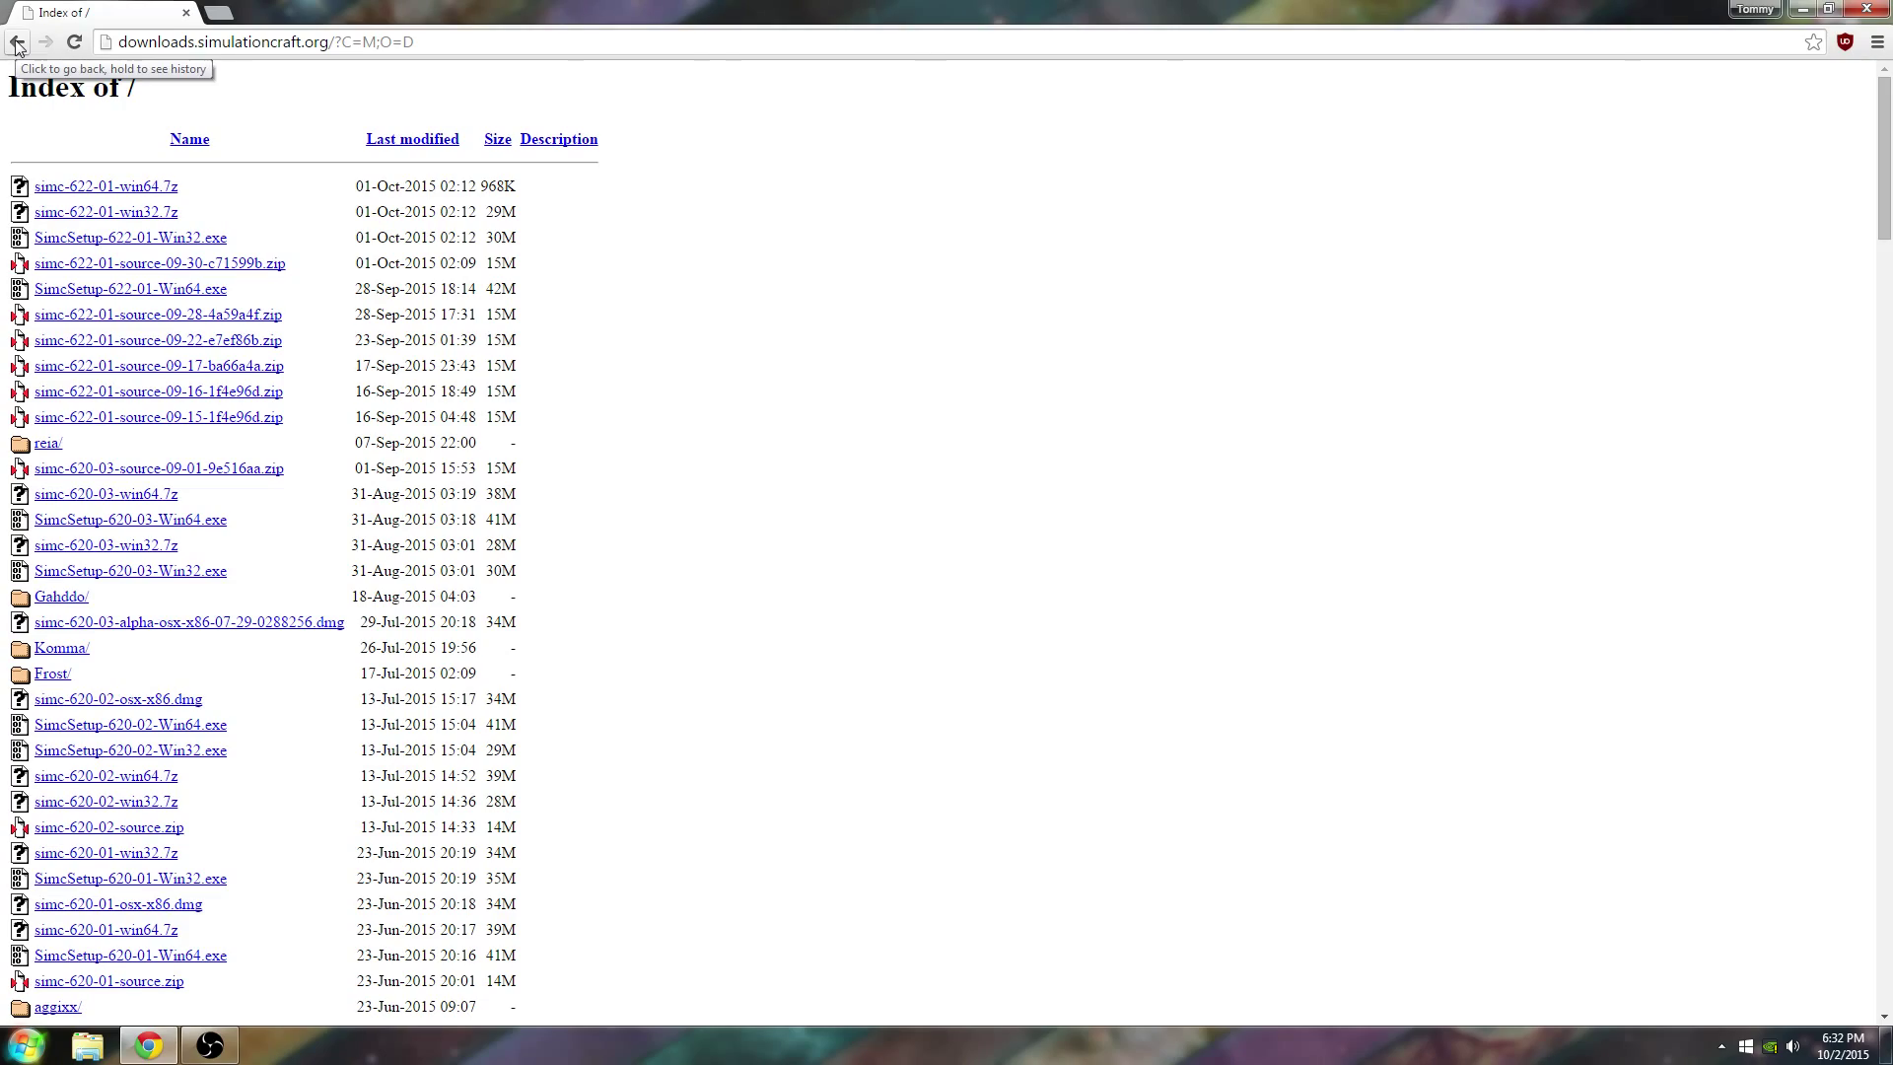
click(1864, 9)
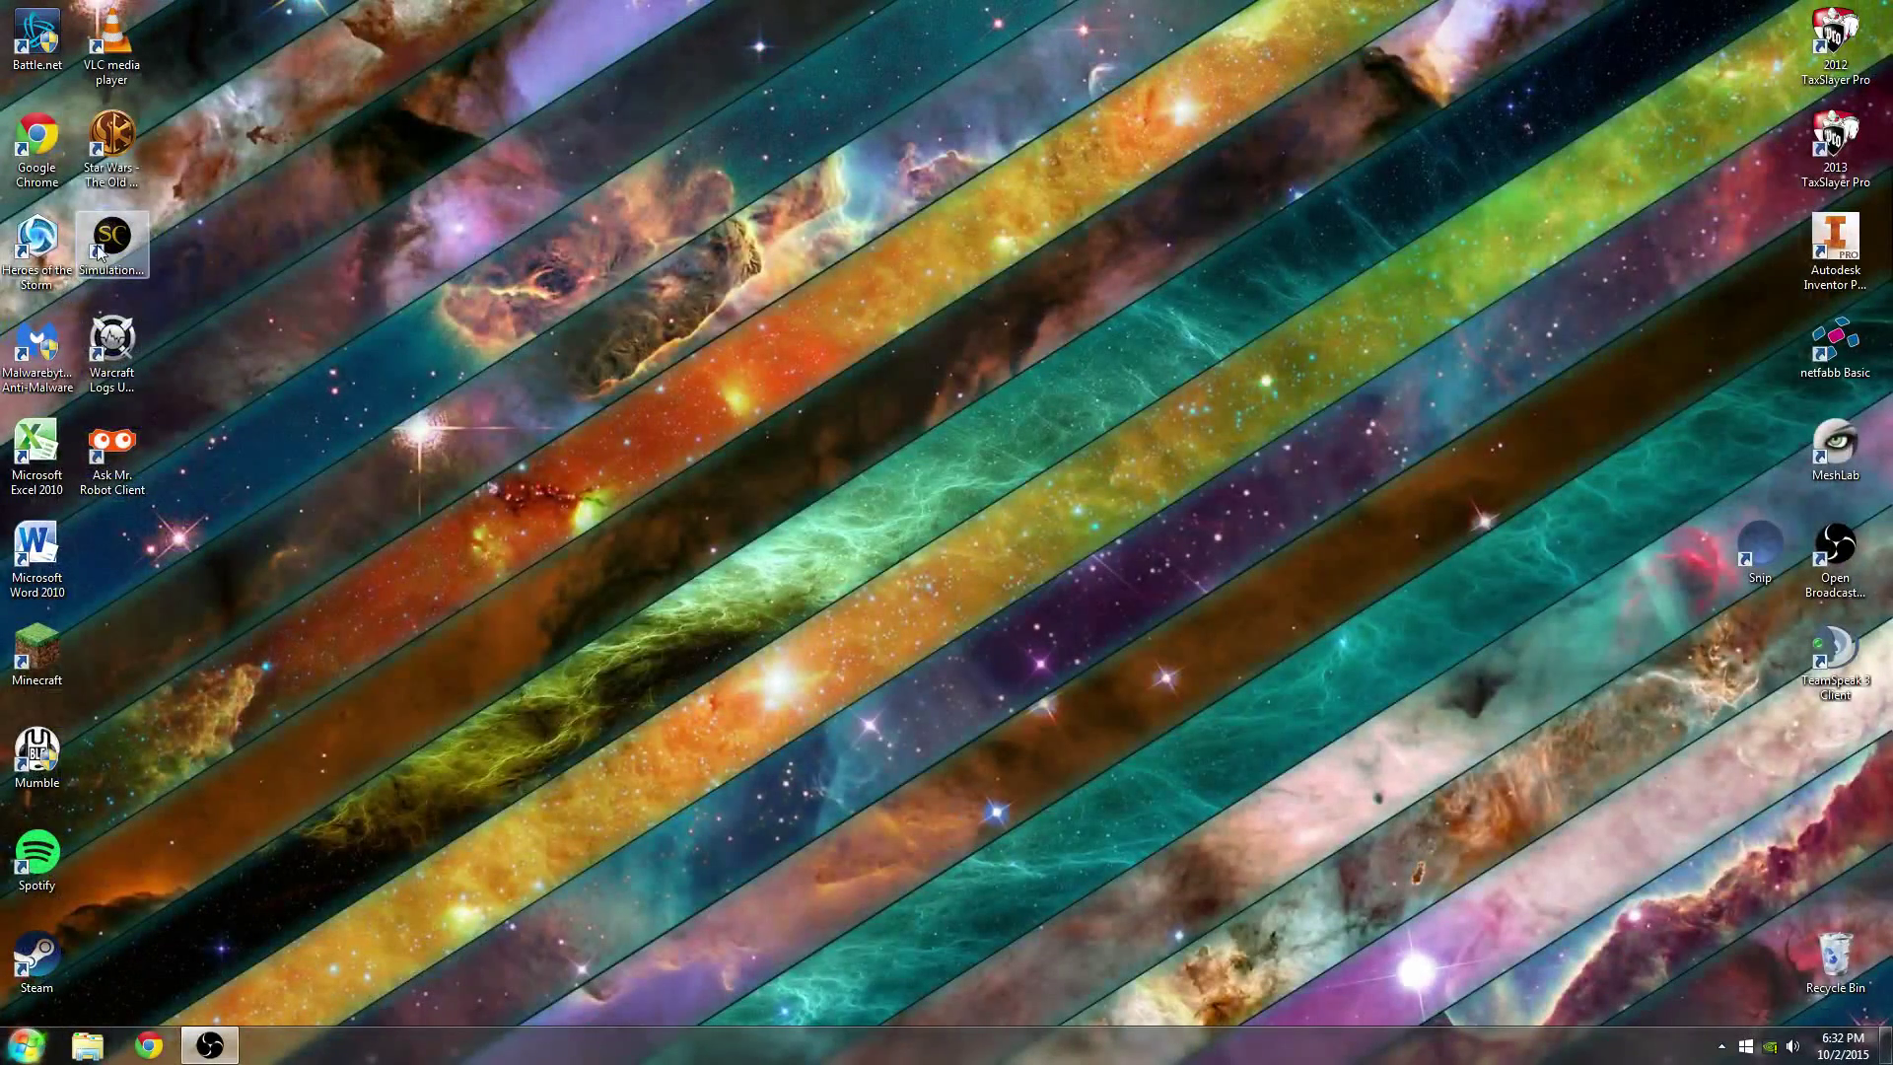
- Start SimulationCraft and enable scaling in the simulation options
double_click(100, 251)
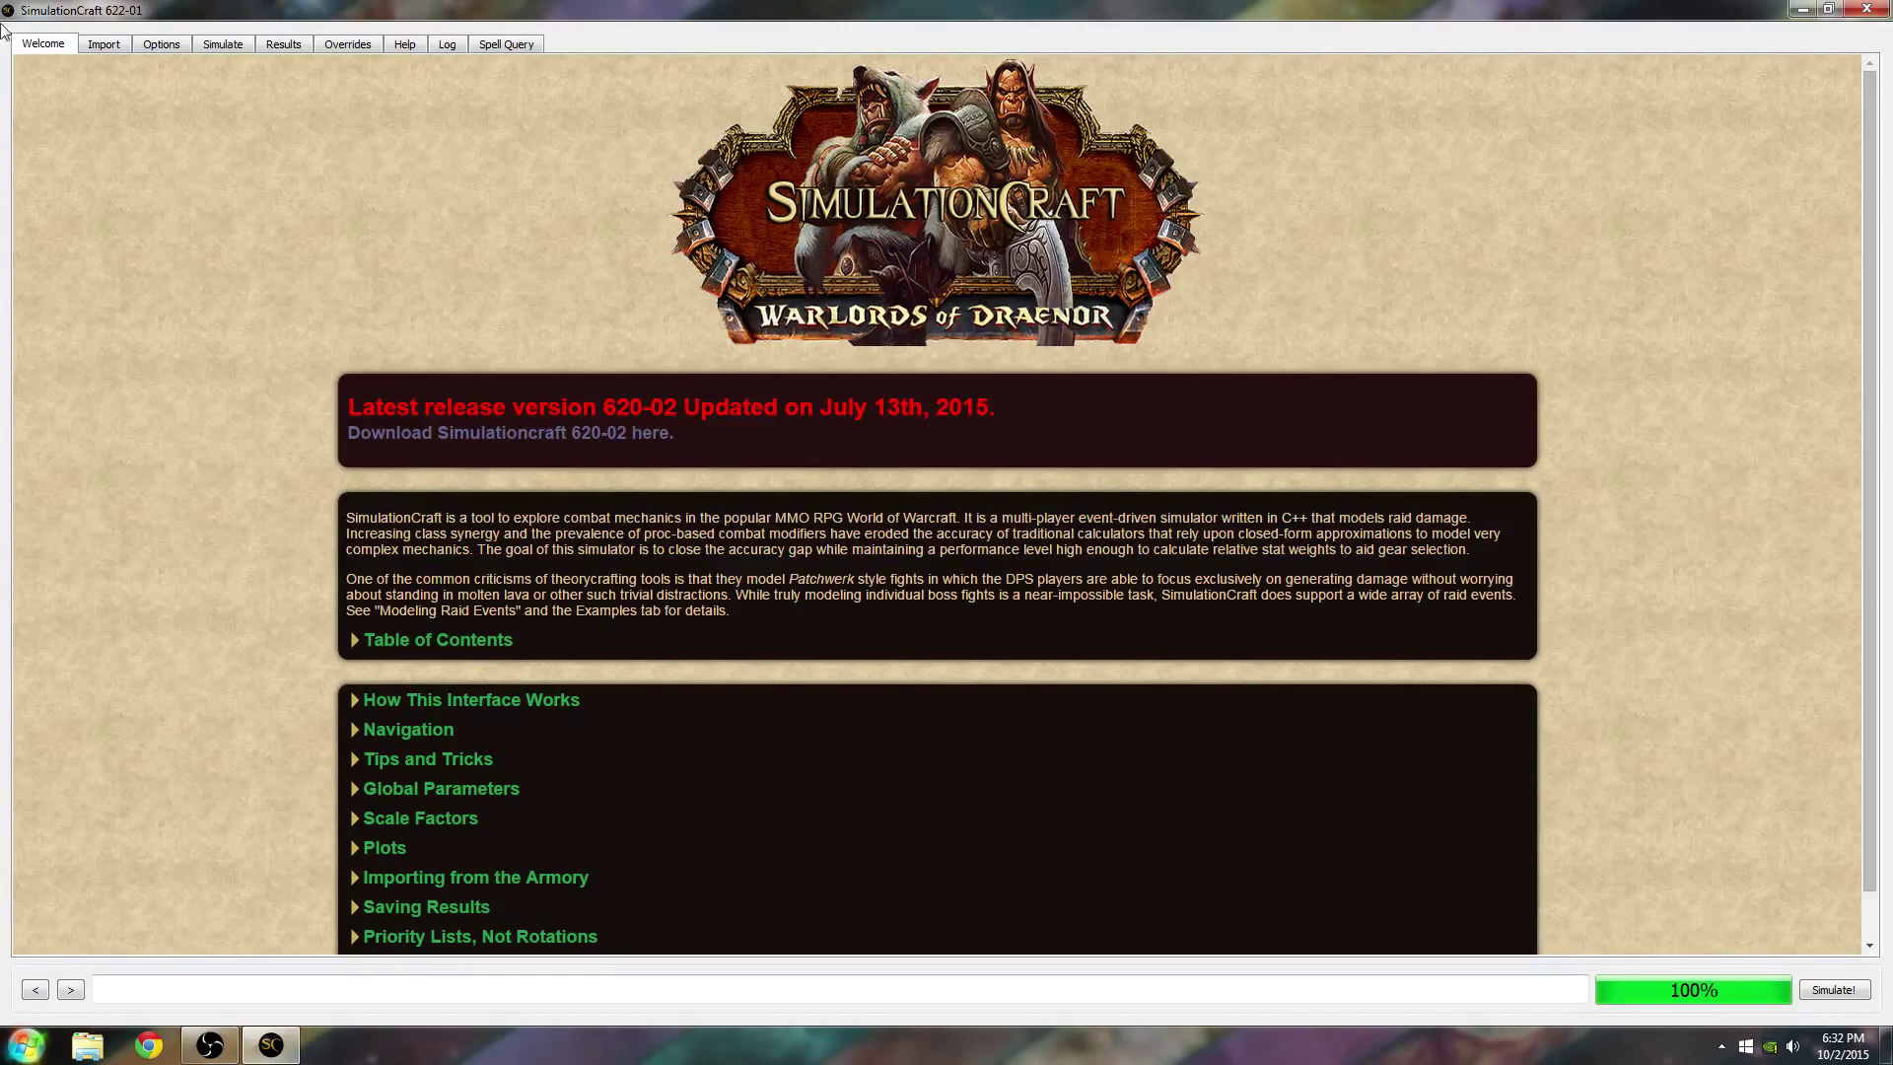
click(178, 51)
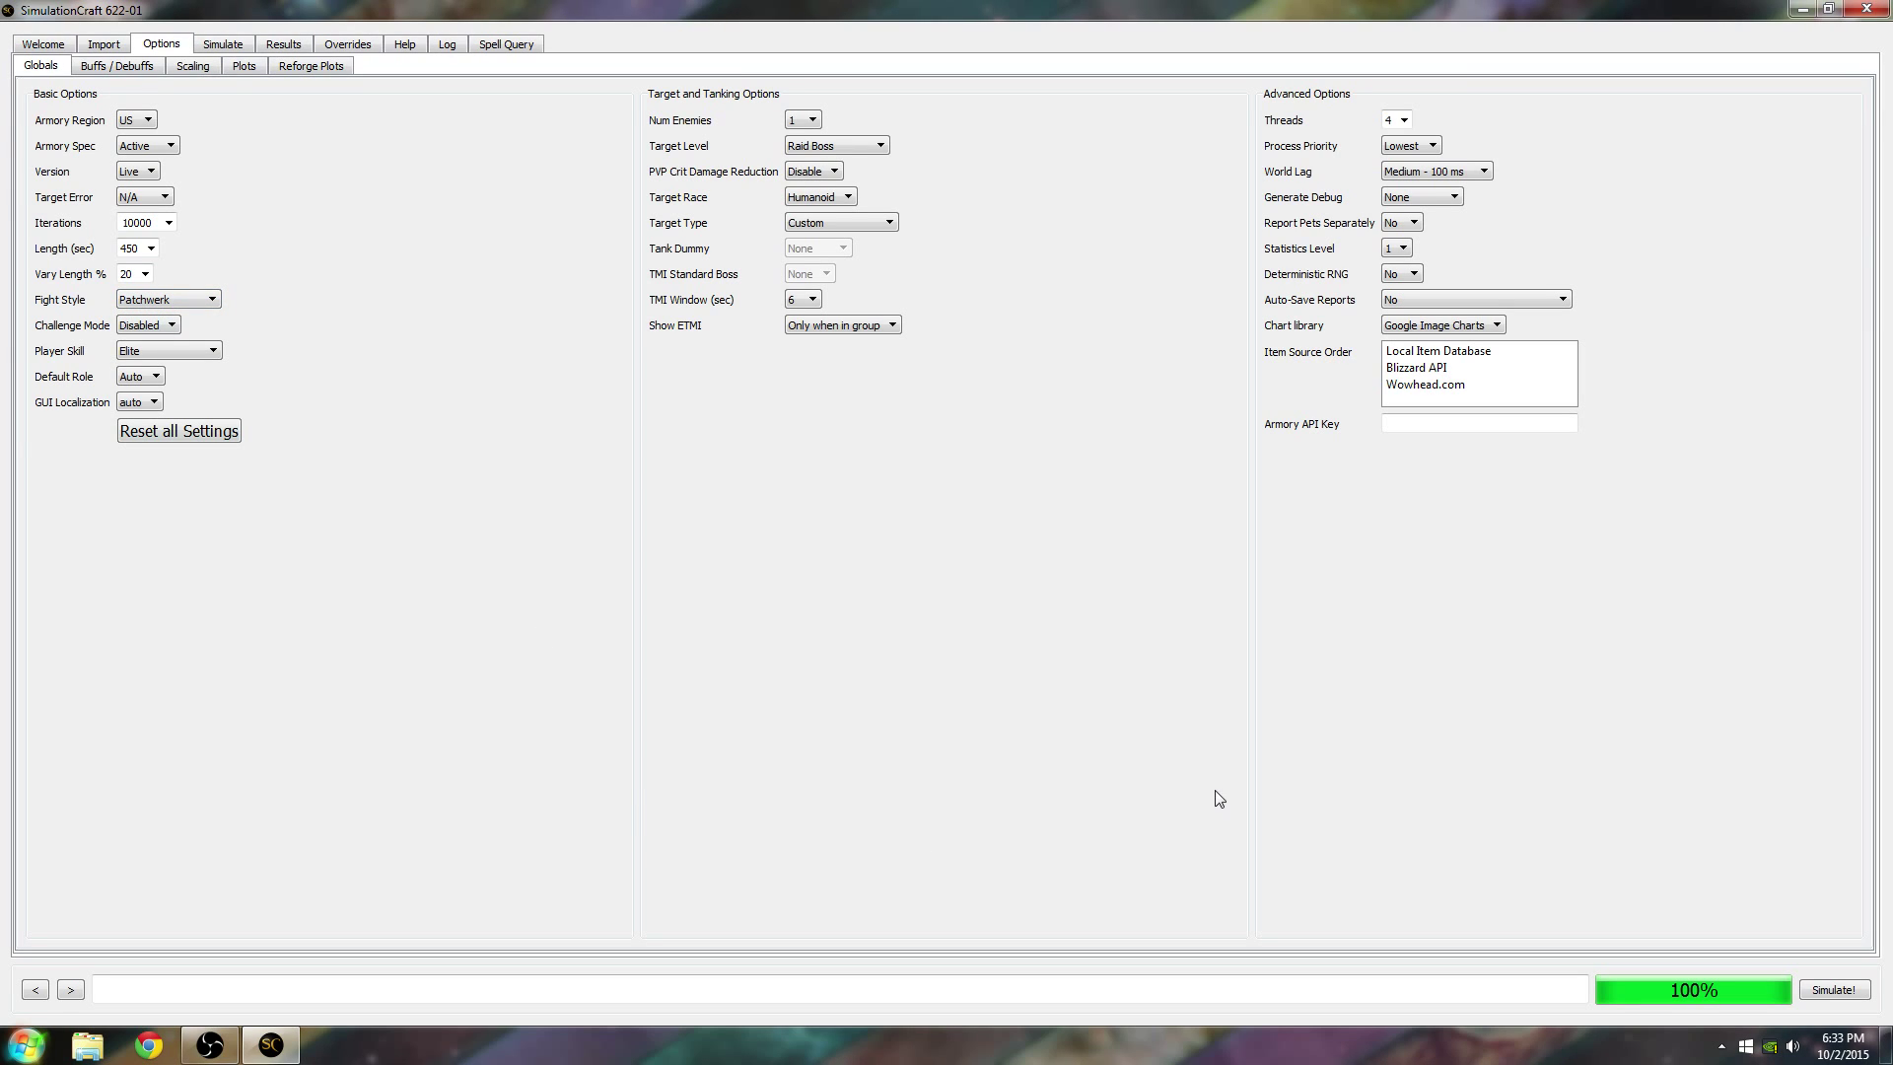
click(185, 69)
click(48, 138)
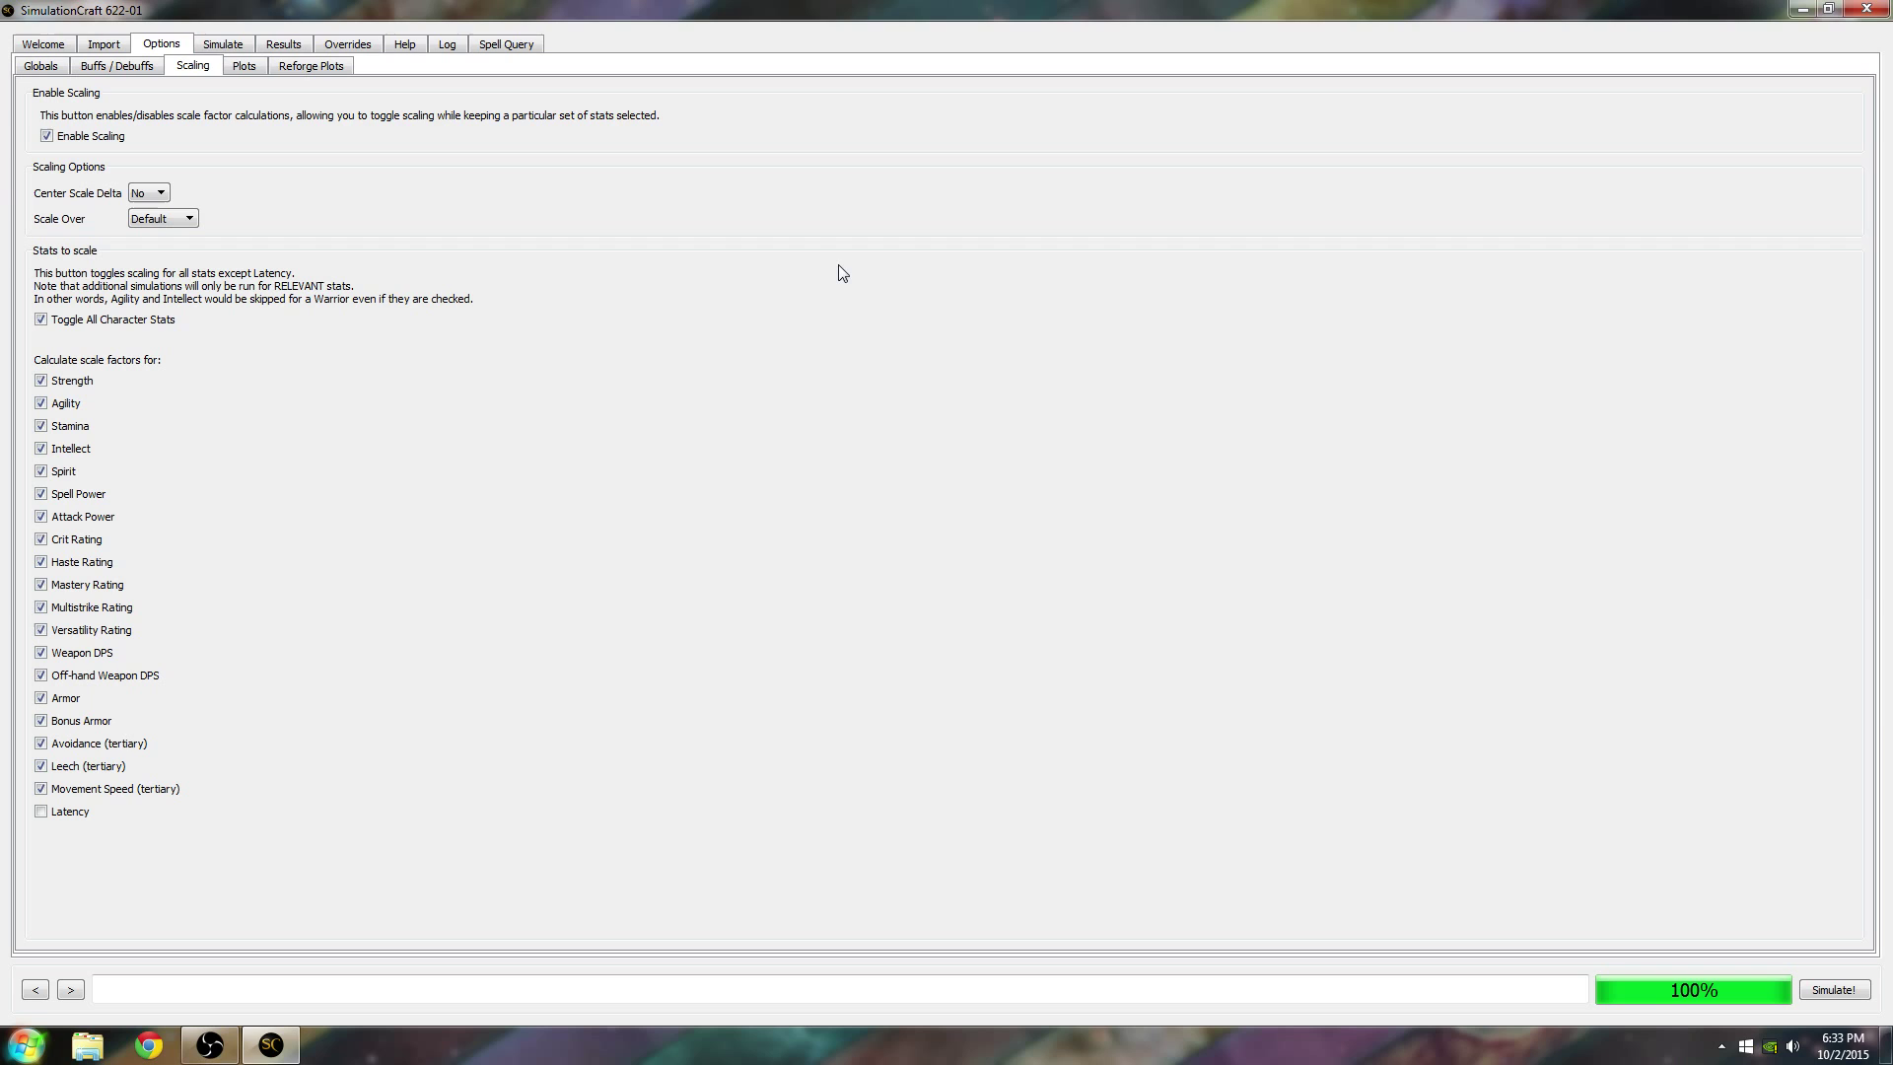
- Search the Battle.net import page for wndrbrh and examine the level 100 Sargeras paladin's gear, spec and talents
click(104, 44)
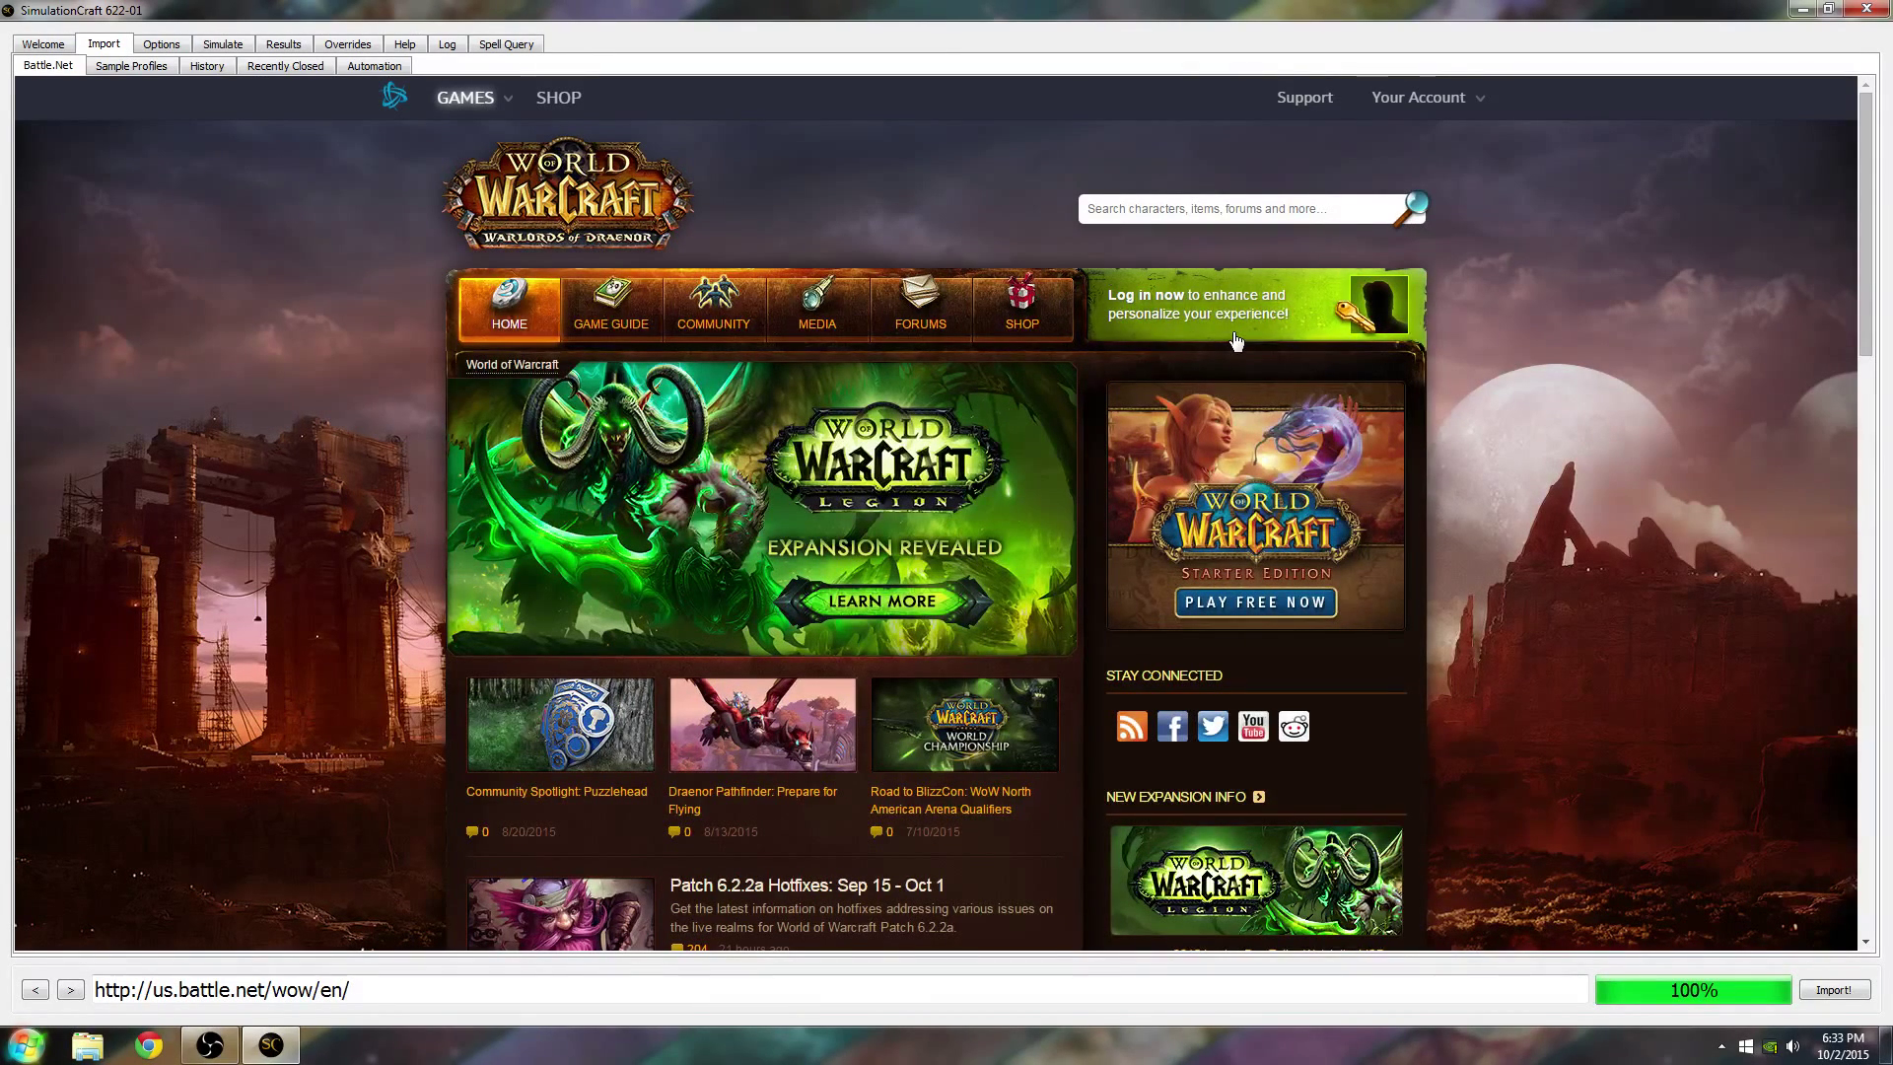
click(1225, 217)
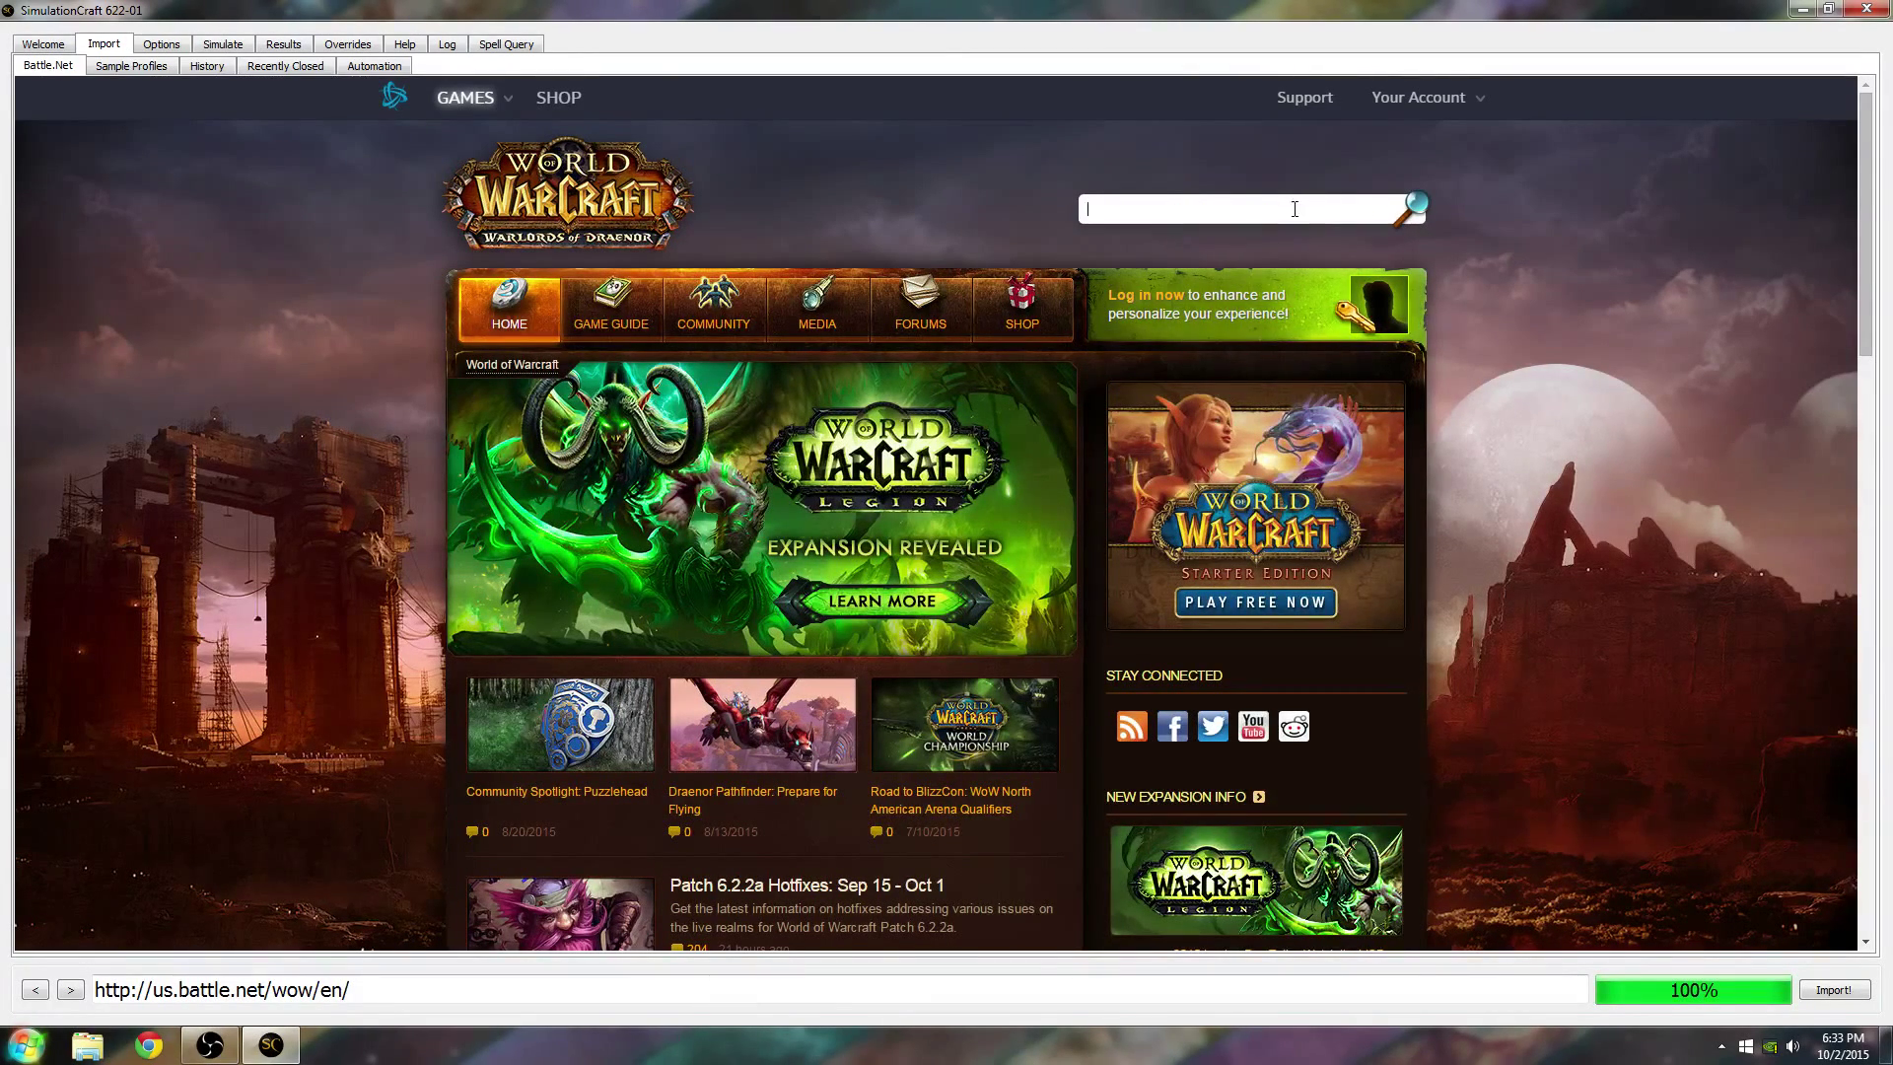
text(wndrbrh)
key(Return)
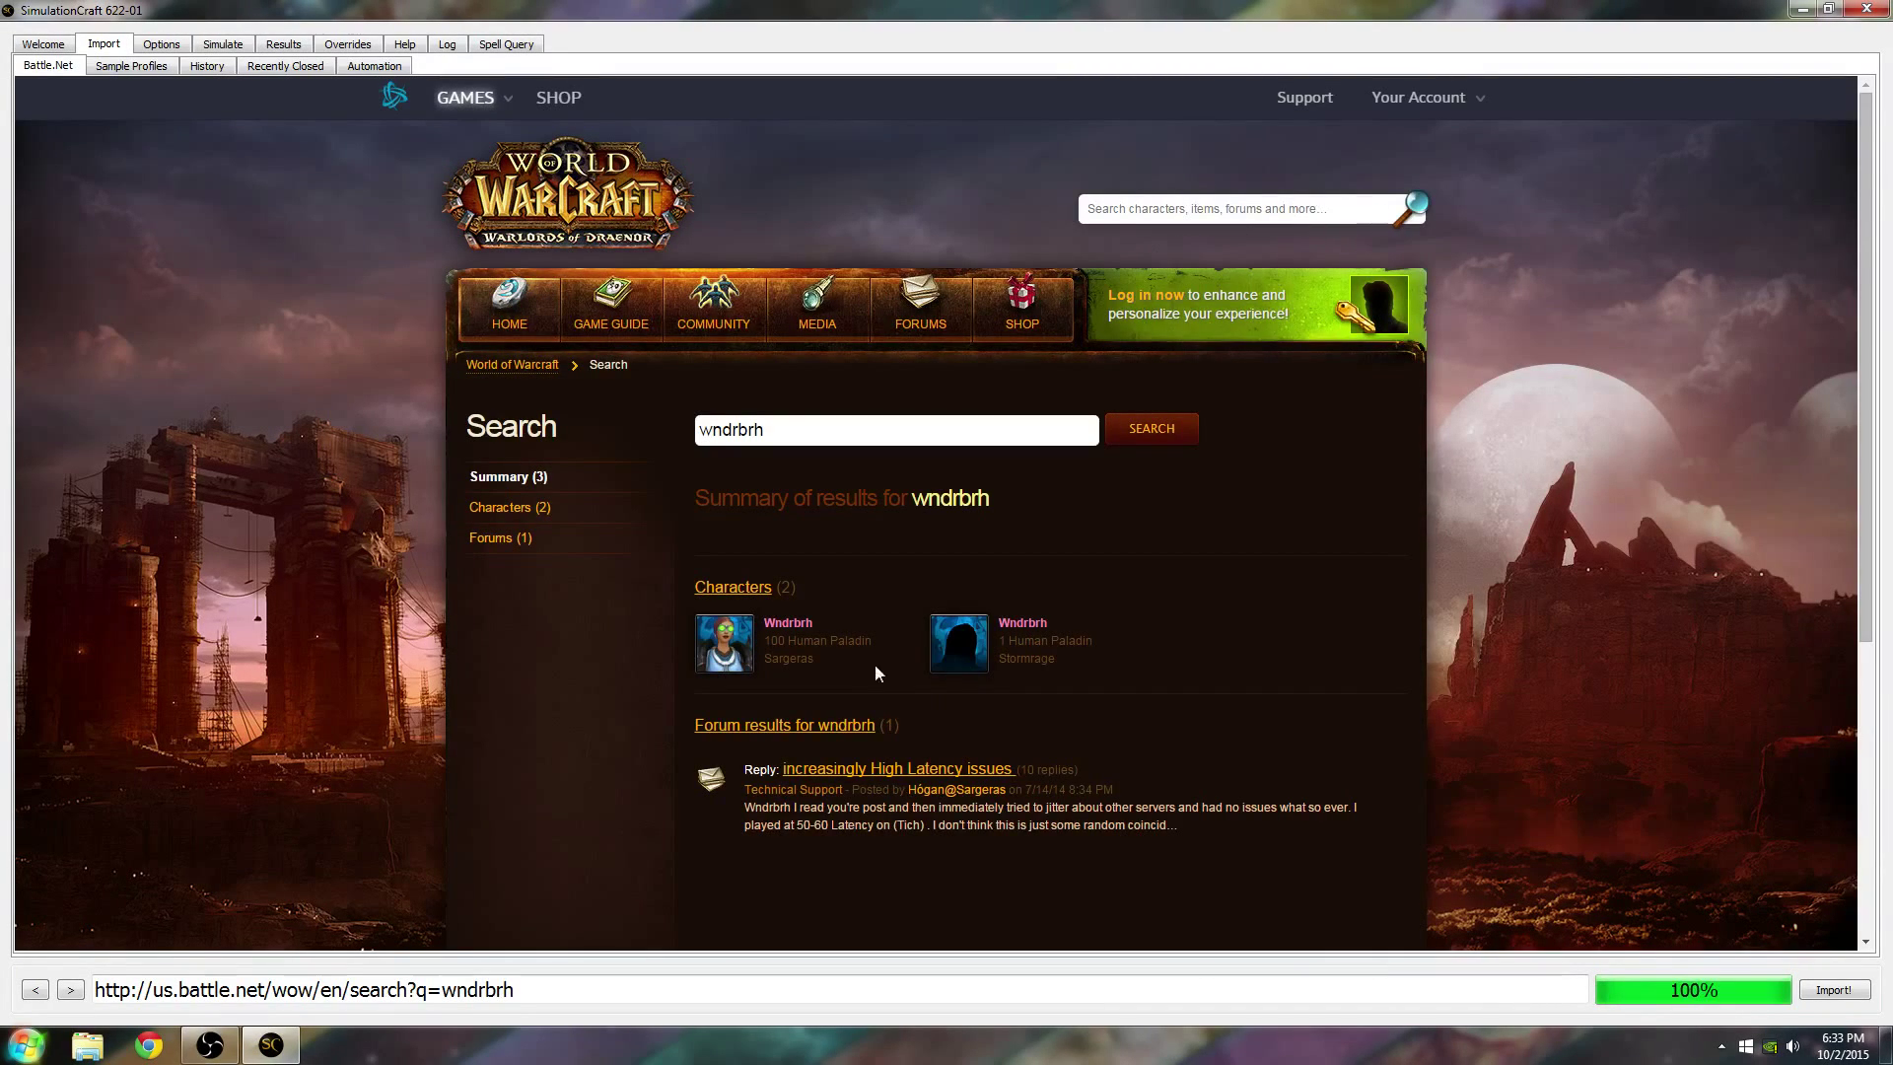
click(785, 628)
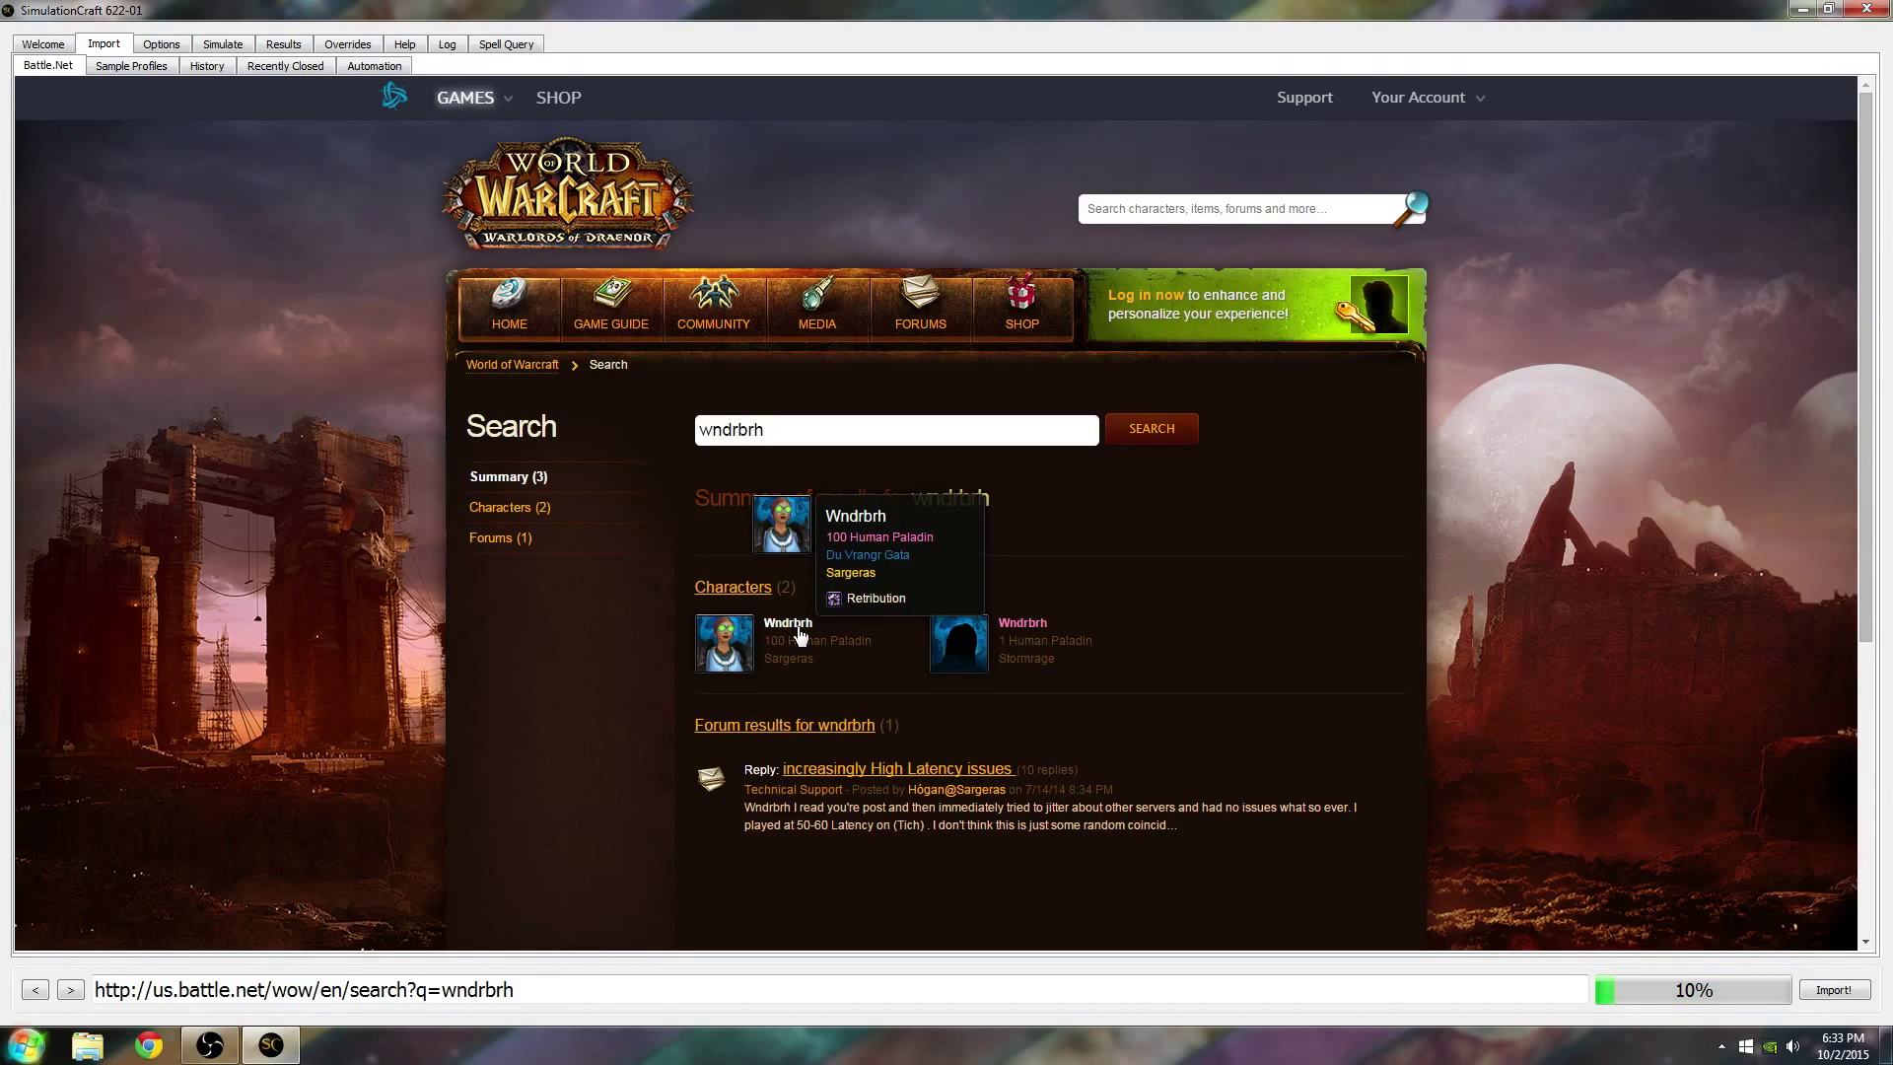
scroll(1751, 687, down, 4)
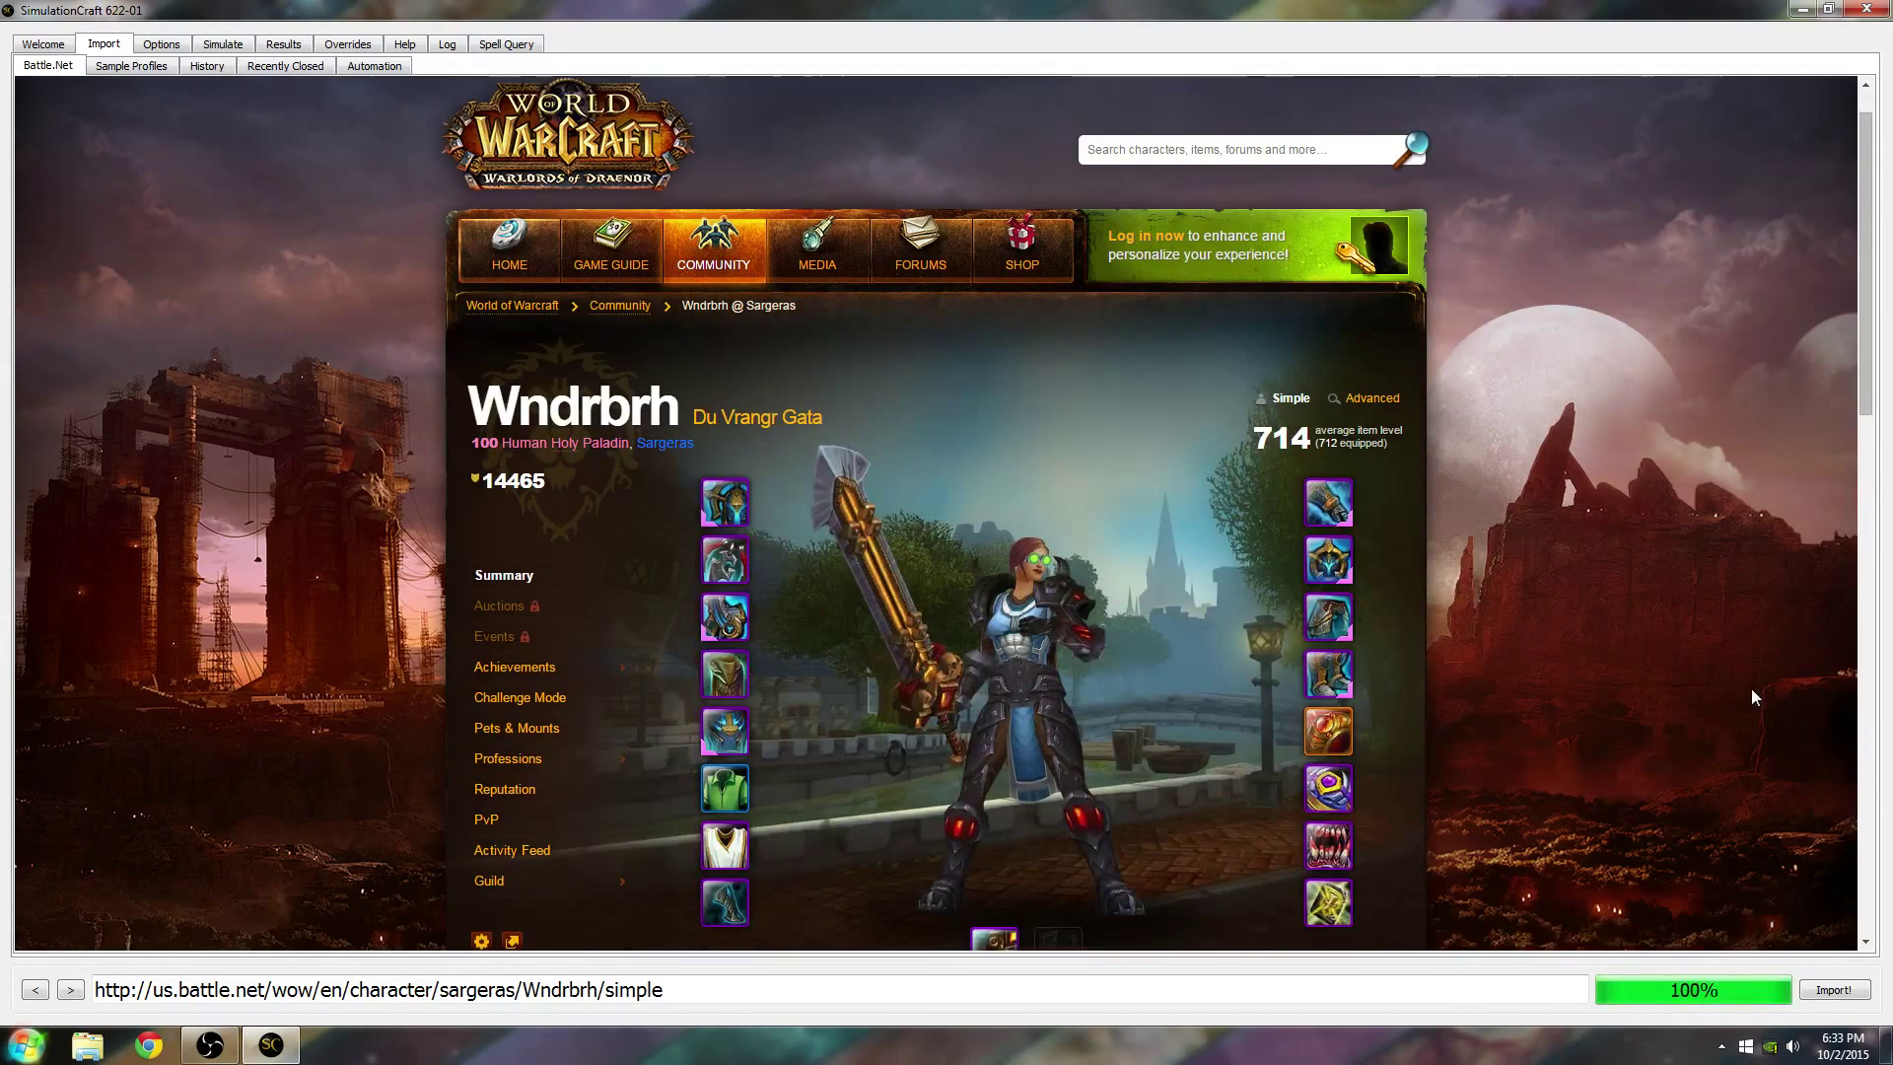
scroll(1685, 593, down, 9)
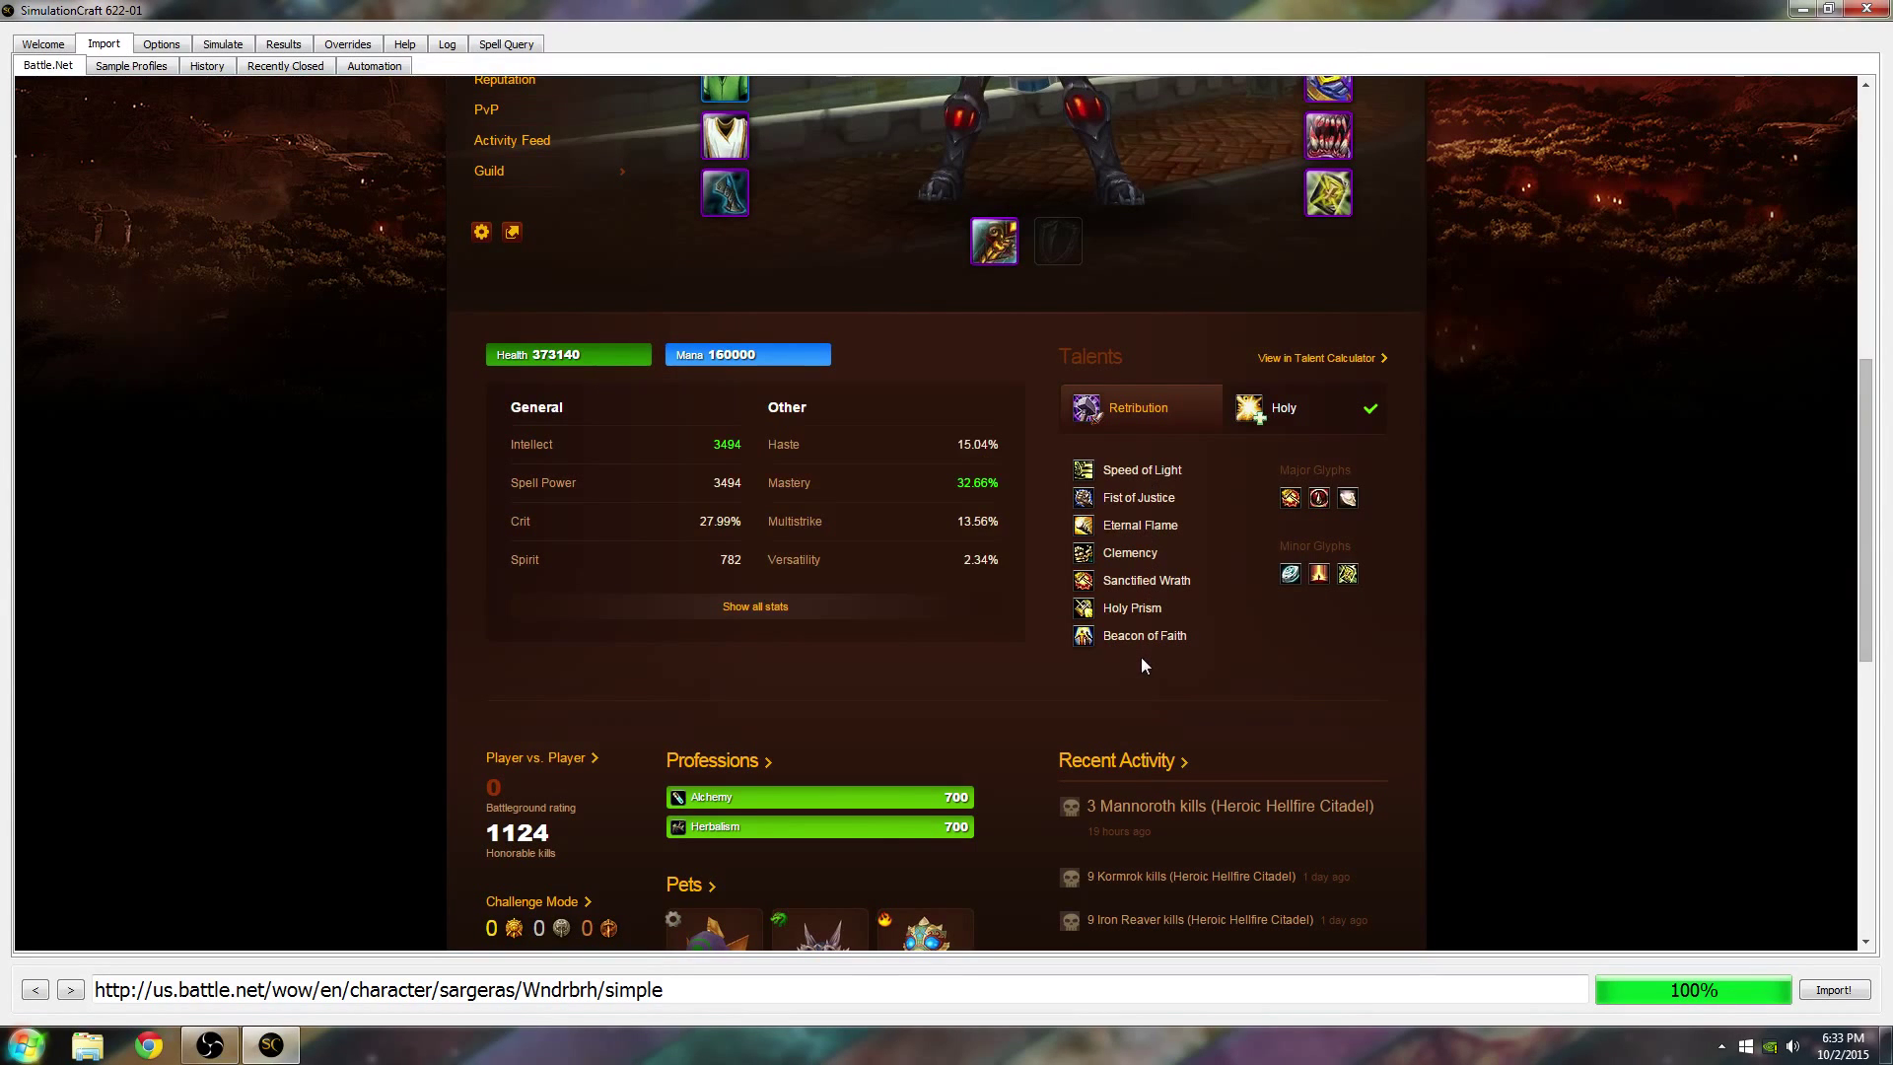
scroll(1325, 502, up, 10)
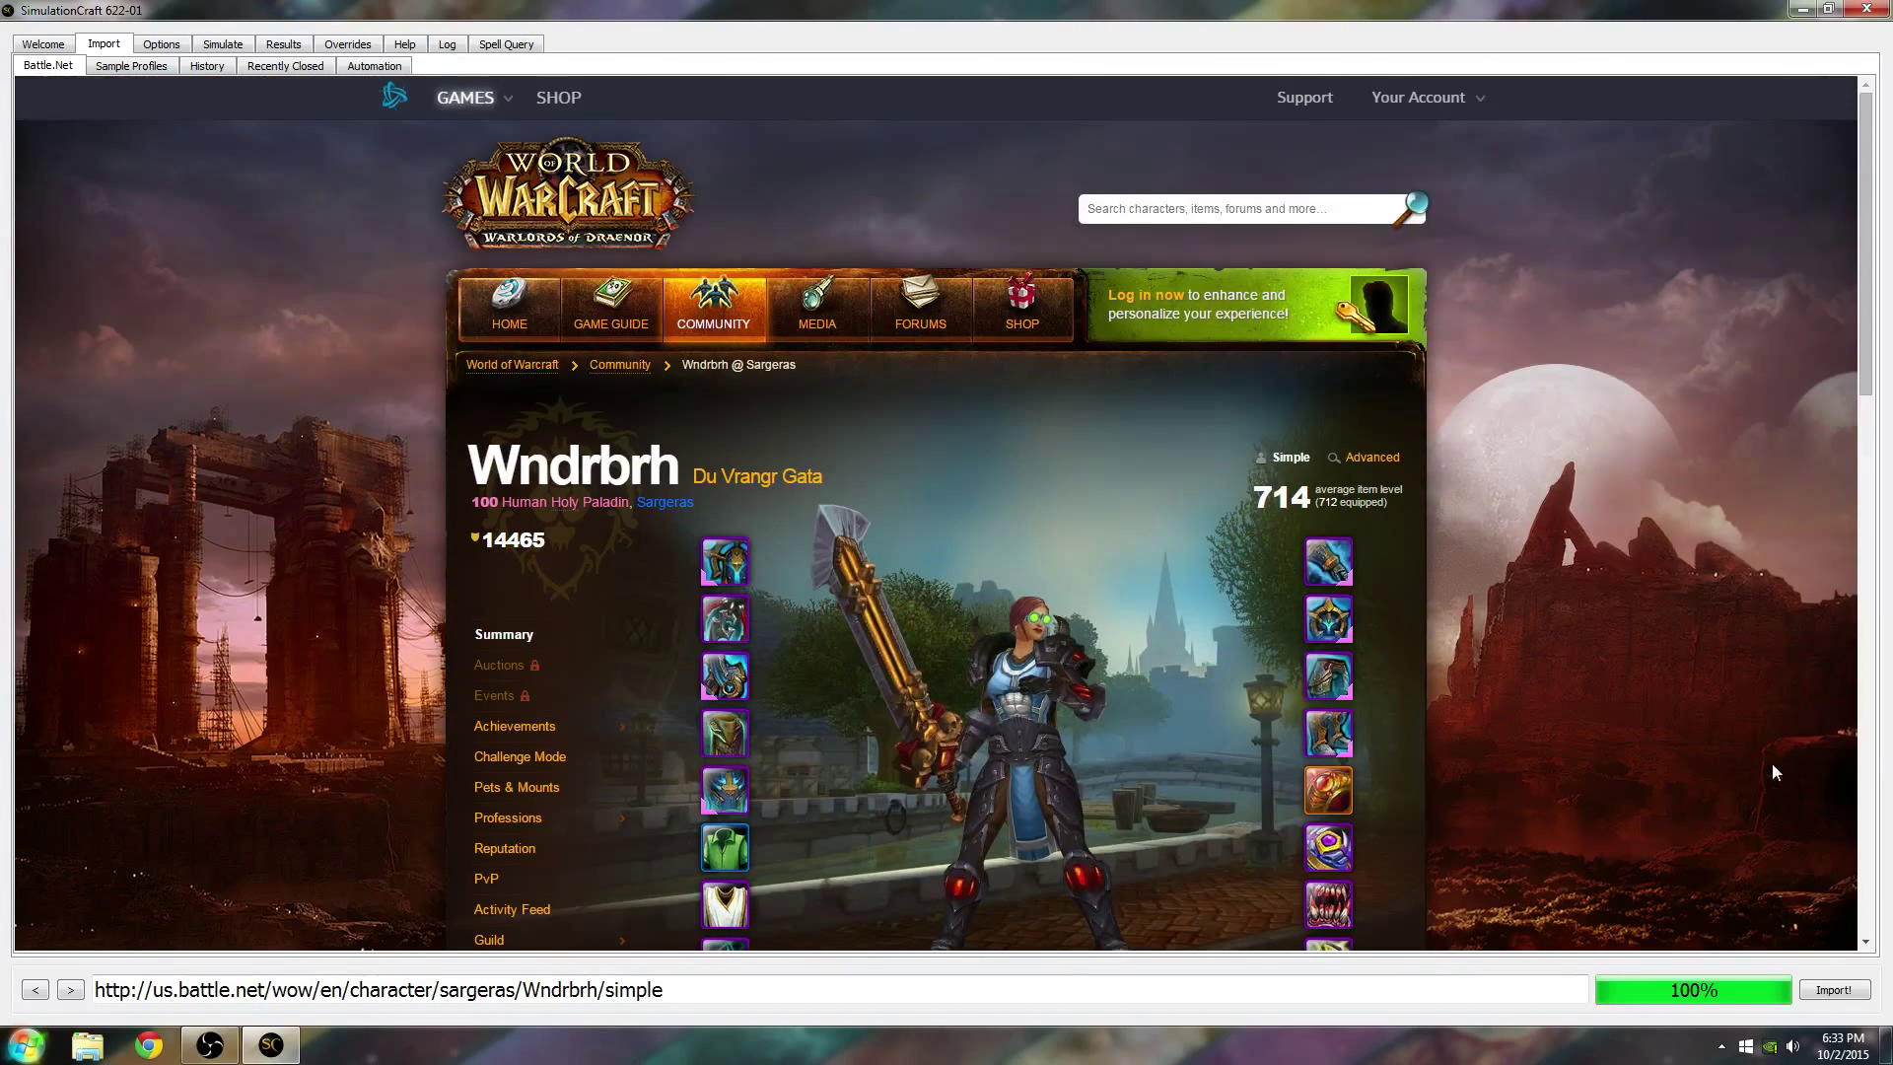
- Search Battle.net for docmarty and open the level 100 Night Elf Rogue on Sargeras
scroll(1320, 552, up, 3)
click(1201, 211)
text(docmarty)
key(Return)
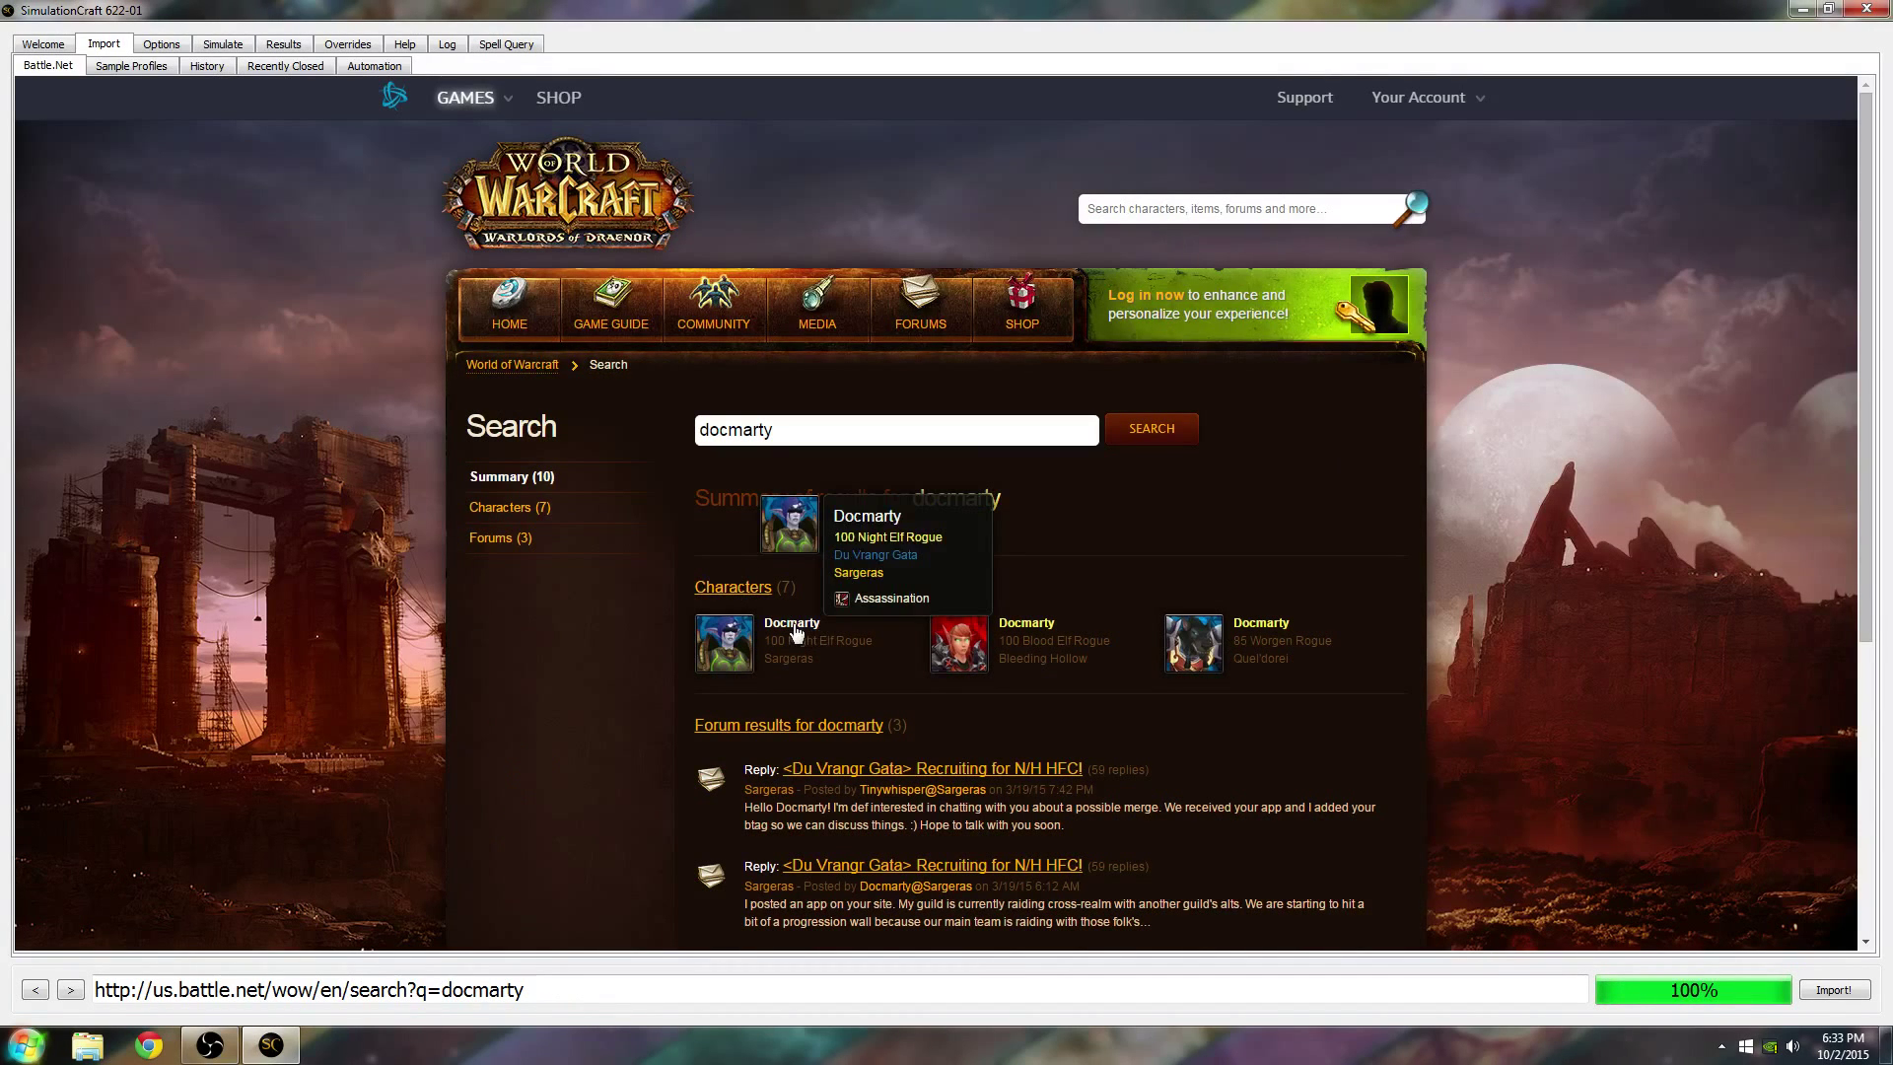
click(856, 641)
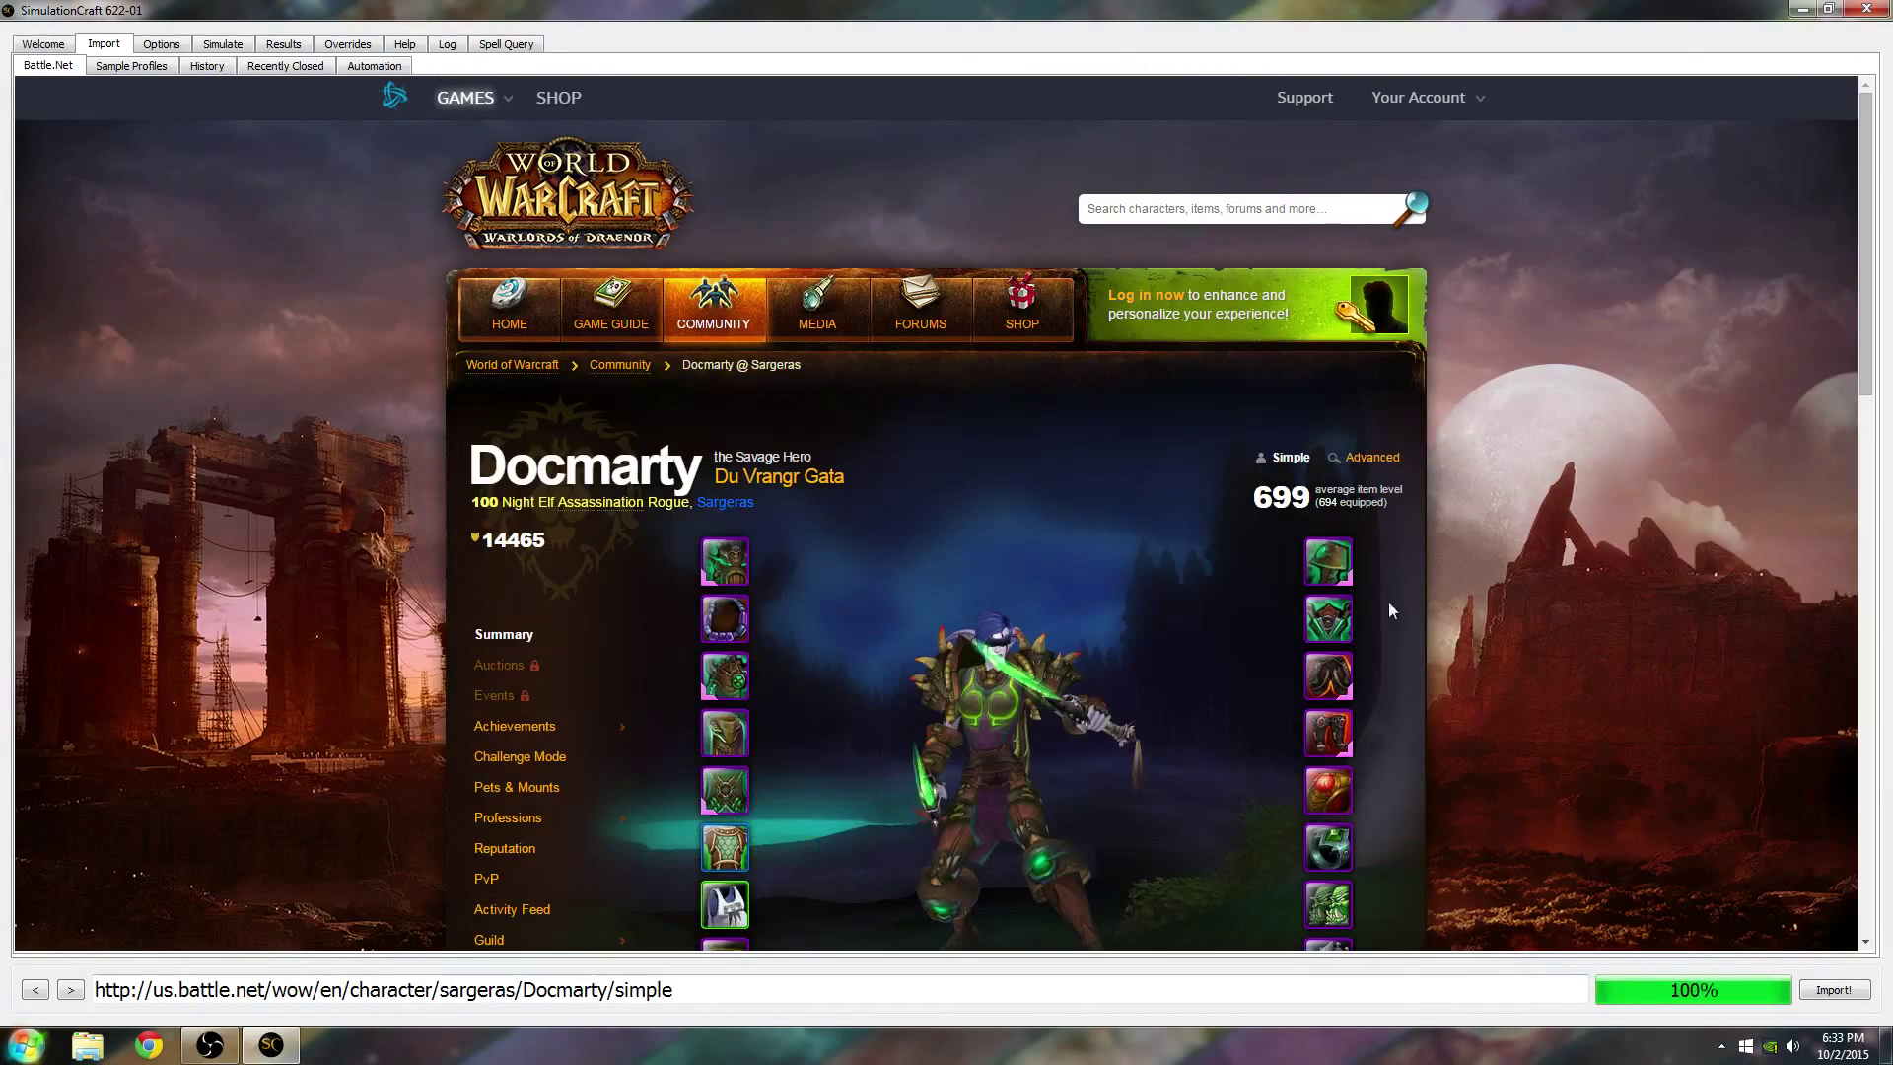
- Check the rogue's active spec, talents and gear, and import the character for simulation
scroll(1119, 658, down, 1)
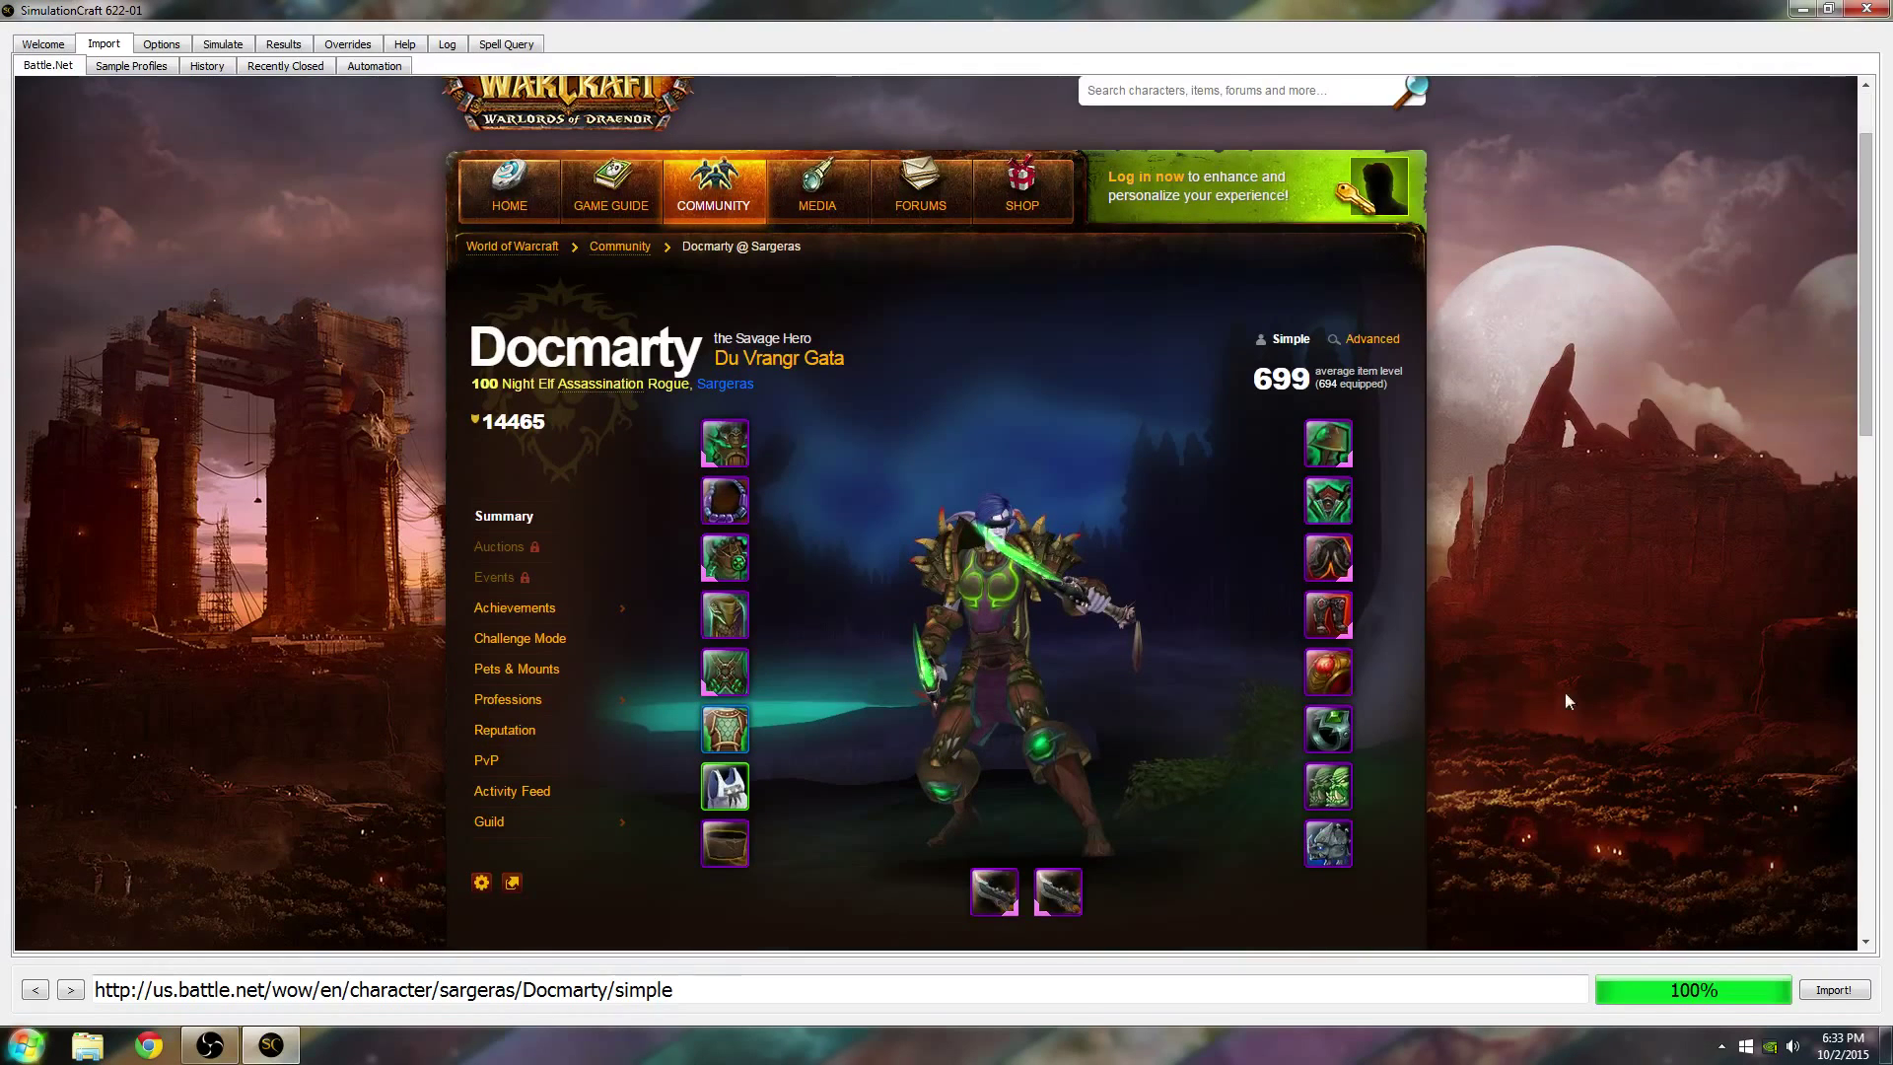
scroll(1434, 686, down, 4)
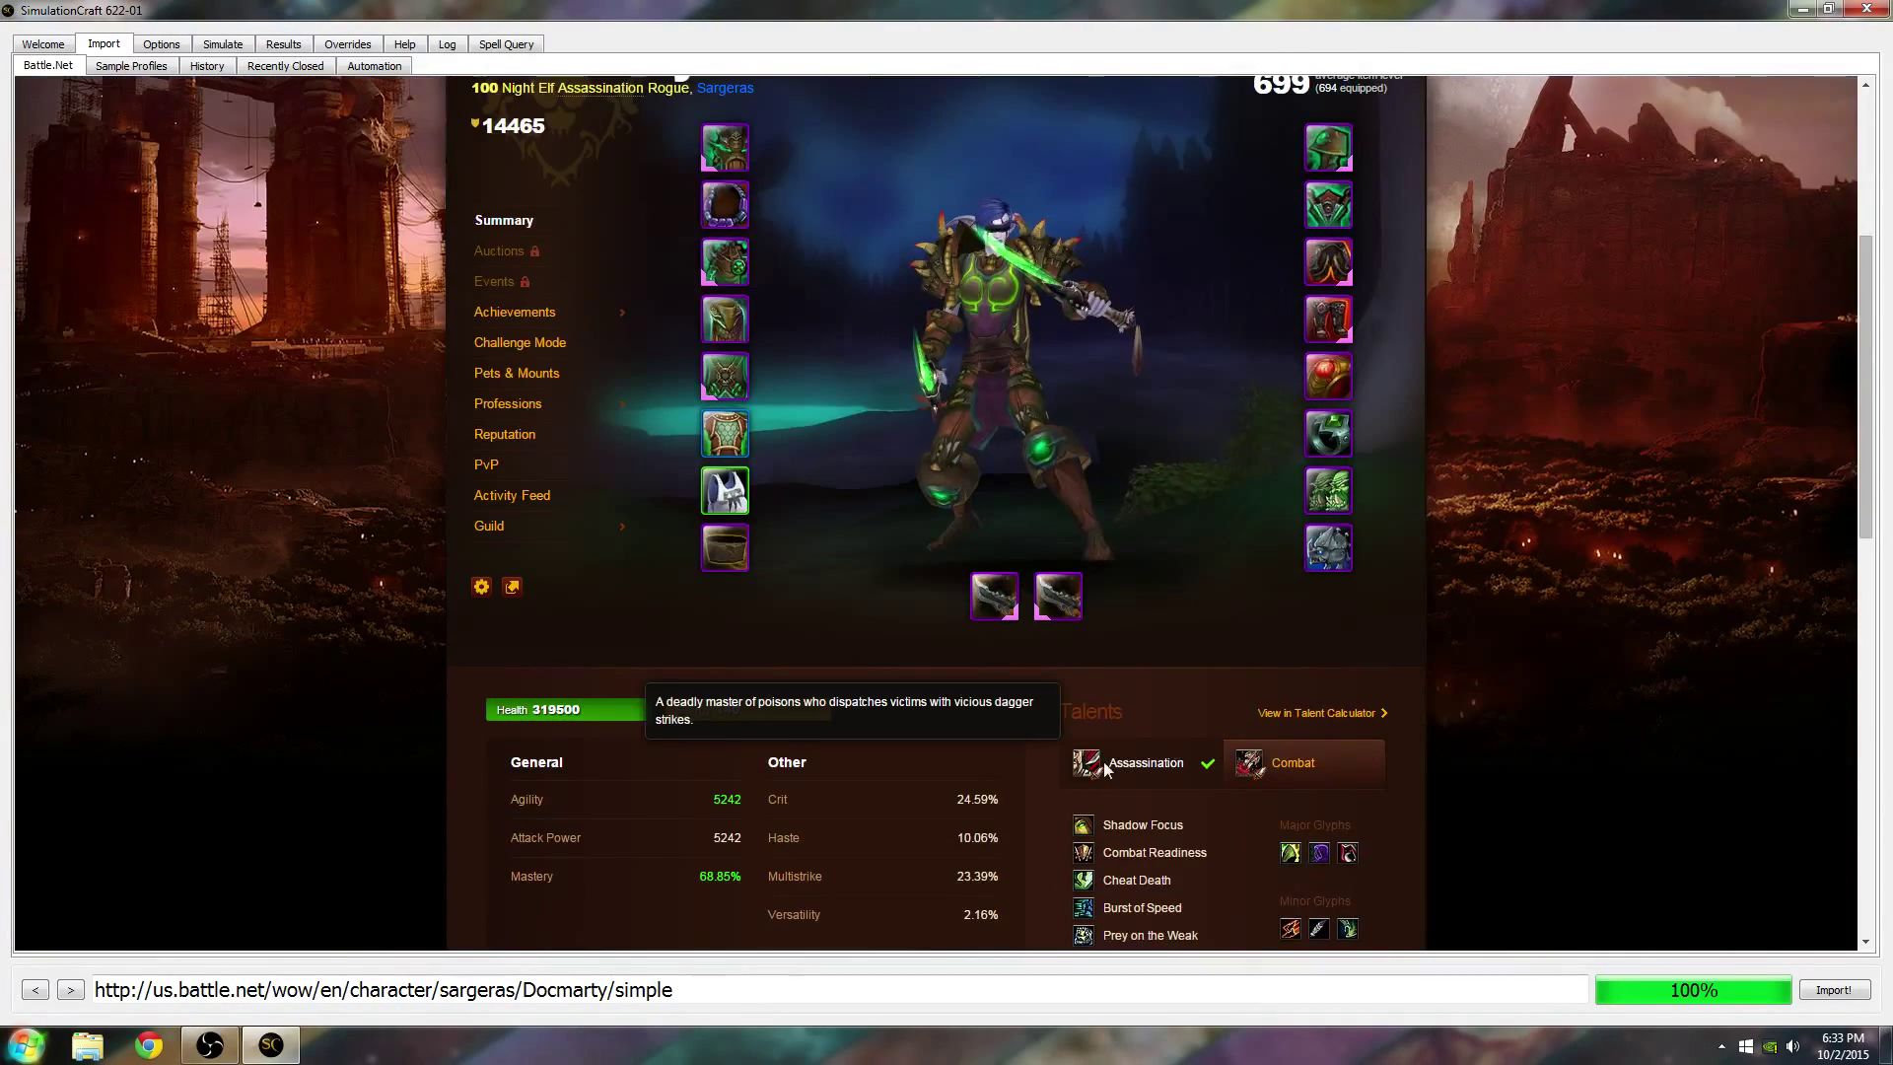
scroll(1551, 693, down, 1)
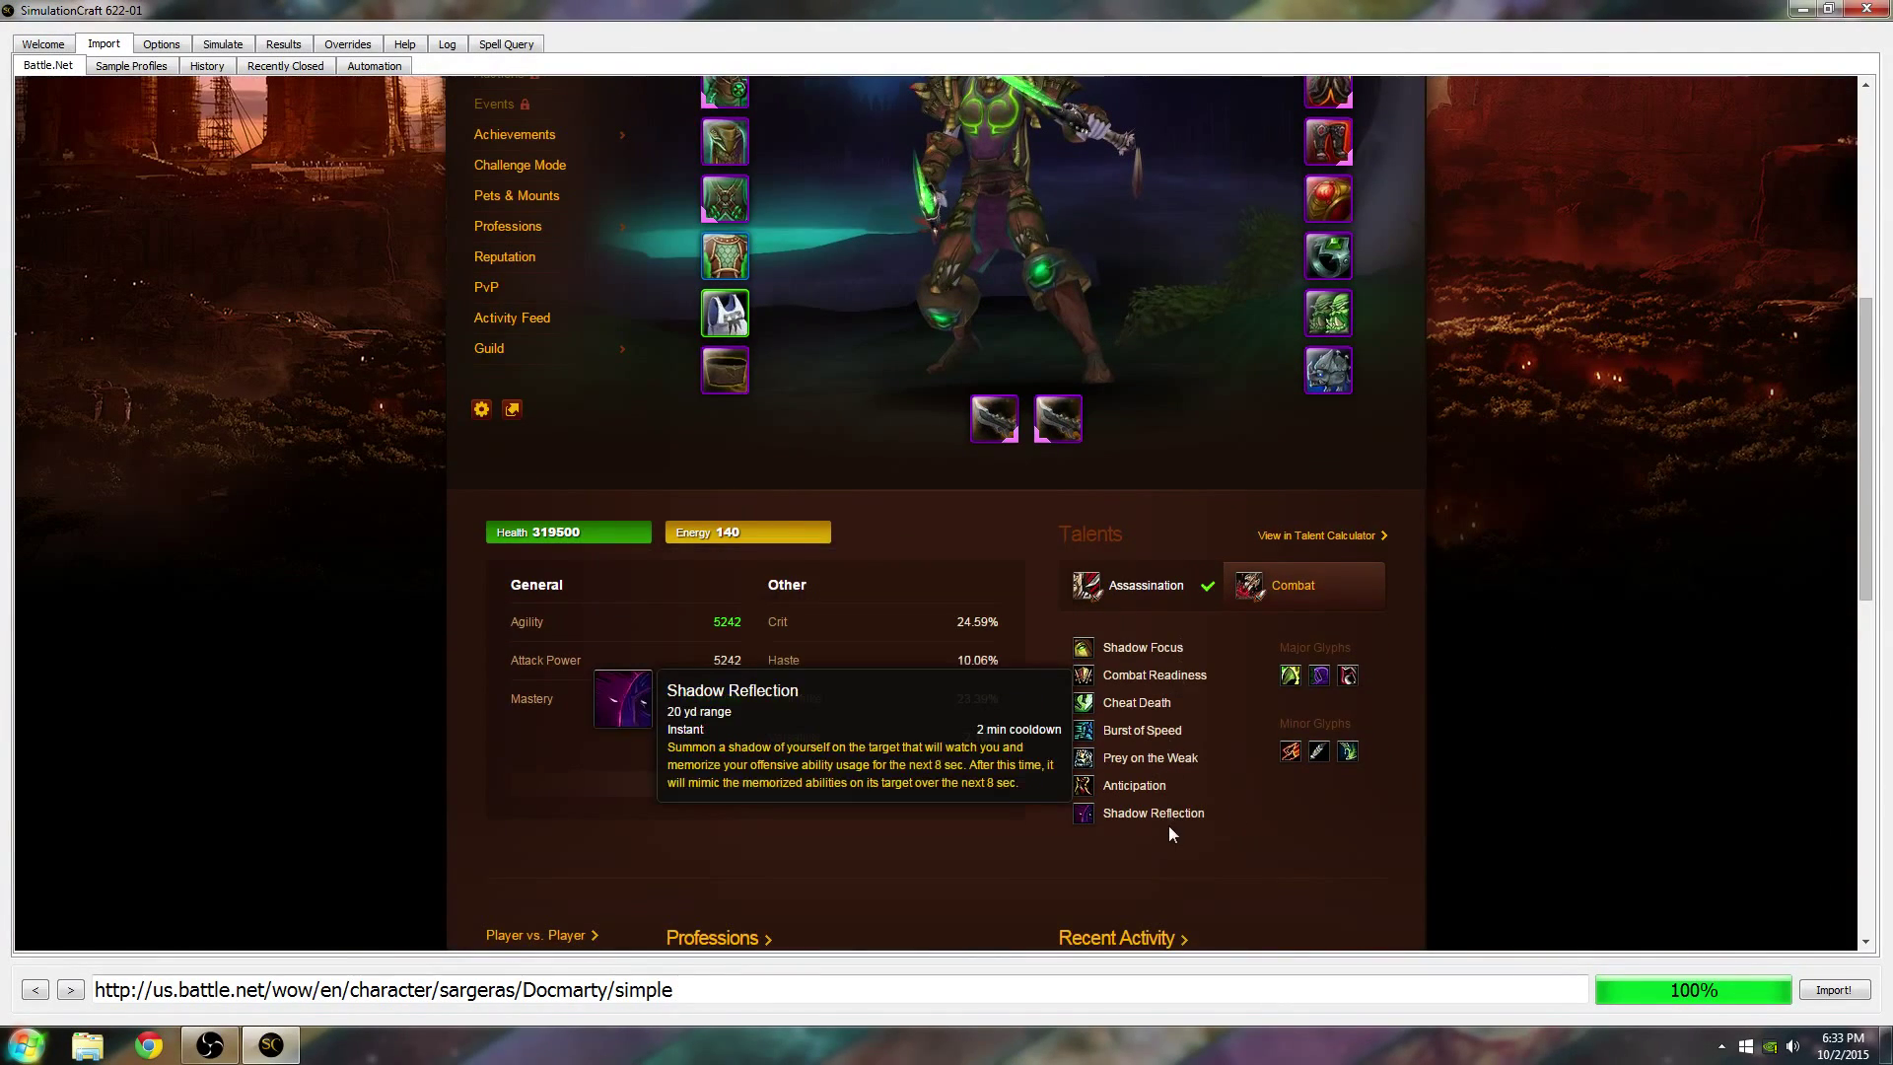
scroll(1407, 336, up, 1)
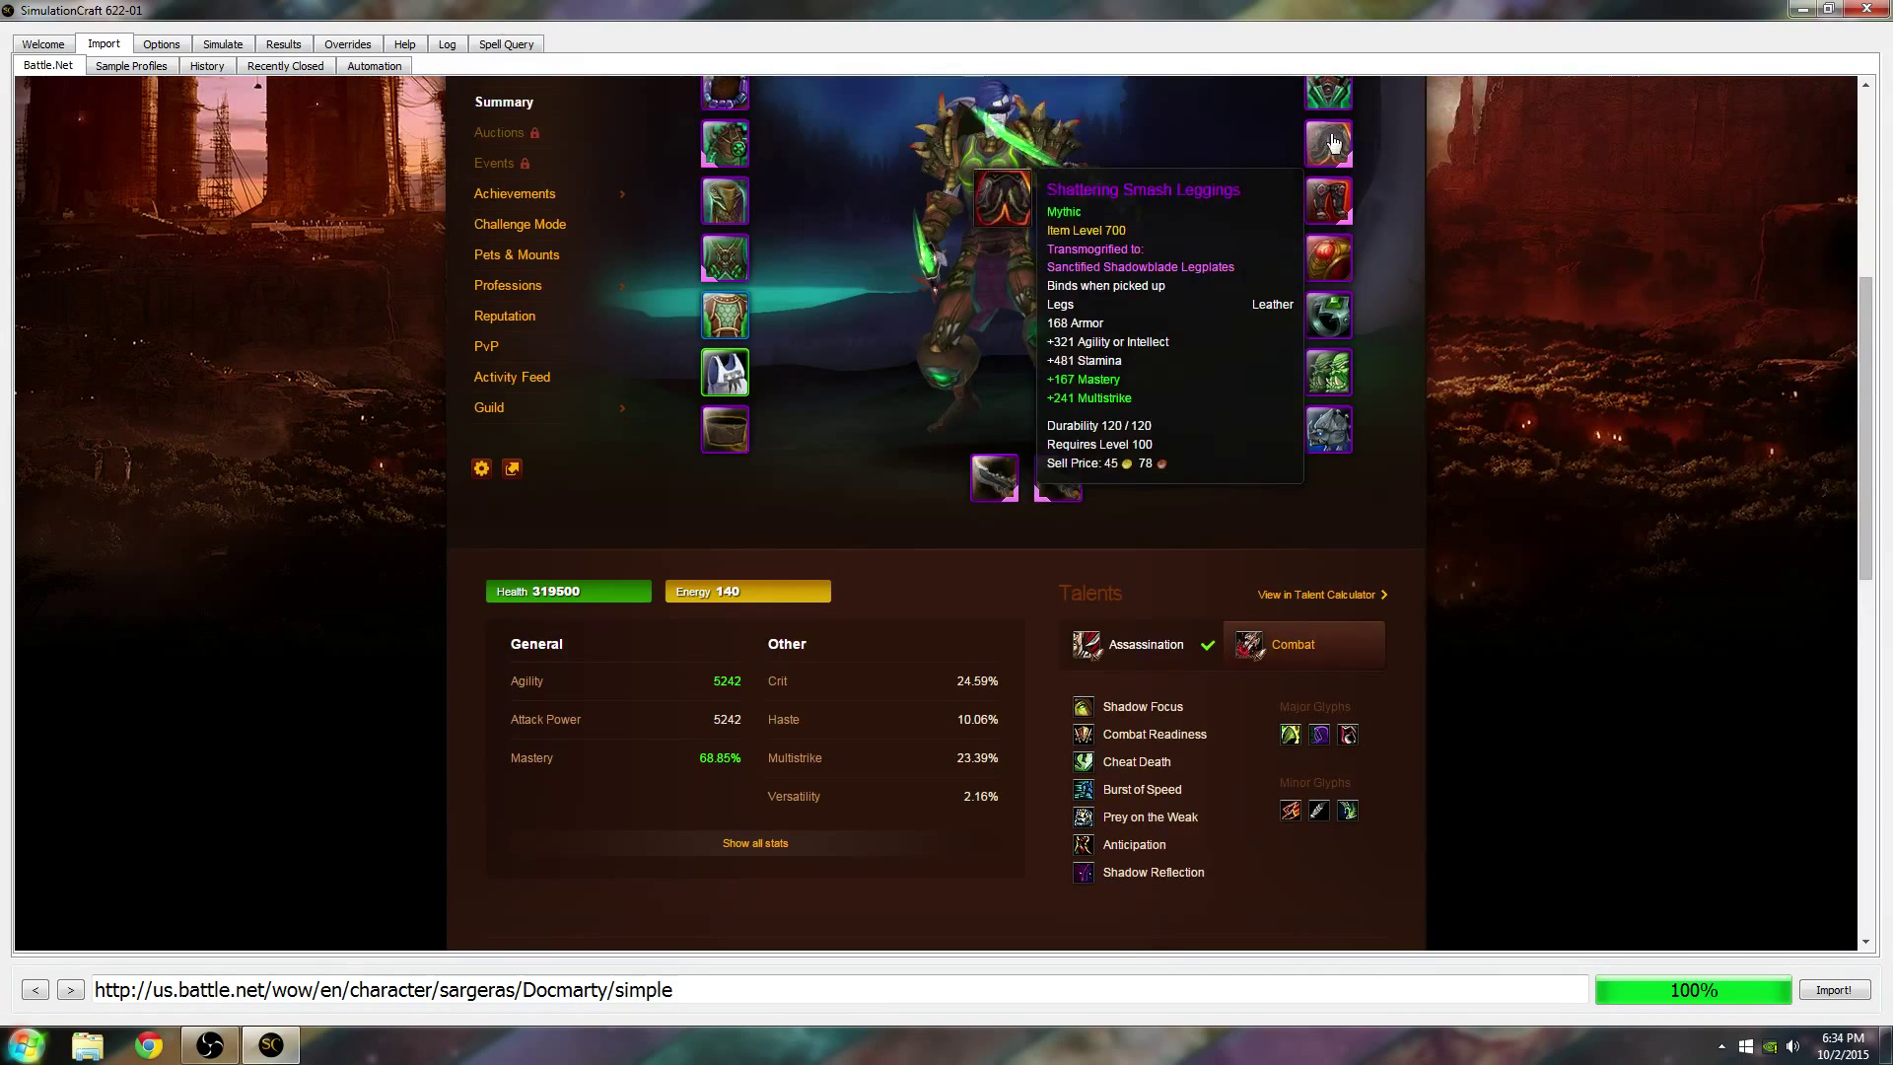
click(1840, 991)
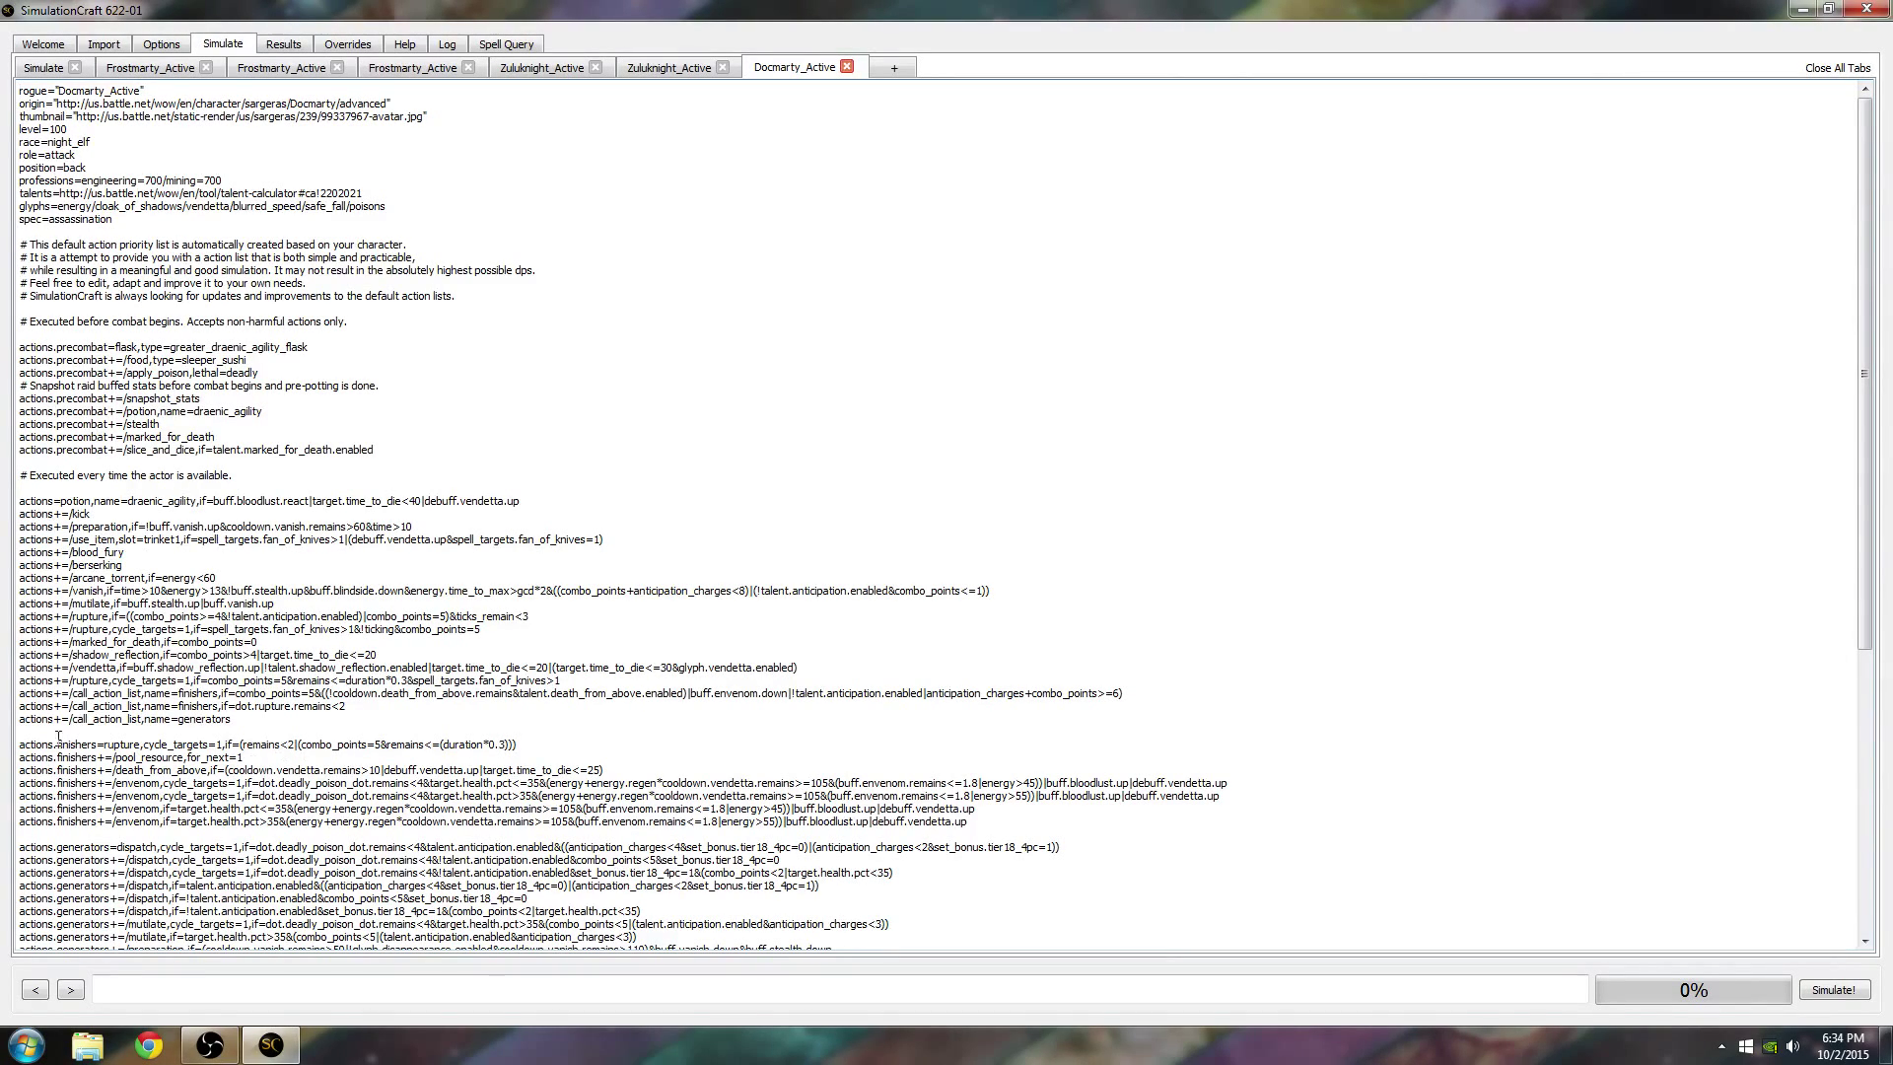
- Look through the imported action lists and gear, and run the simulation for Docmarty_Active
scroll(468, 611, down, 5)
scroll(1064, 541, down, 6)
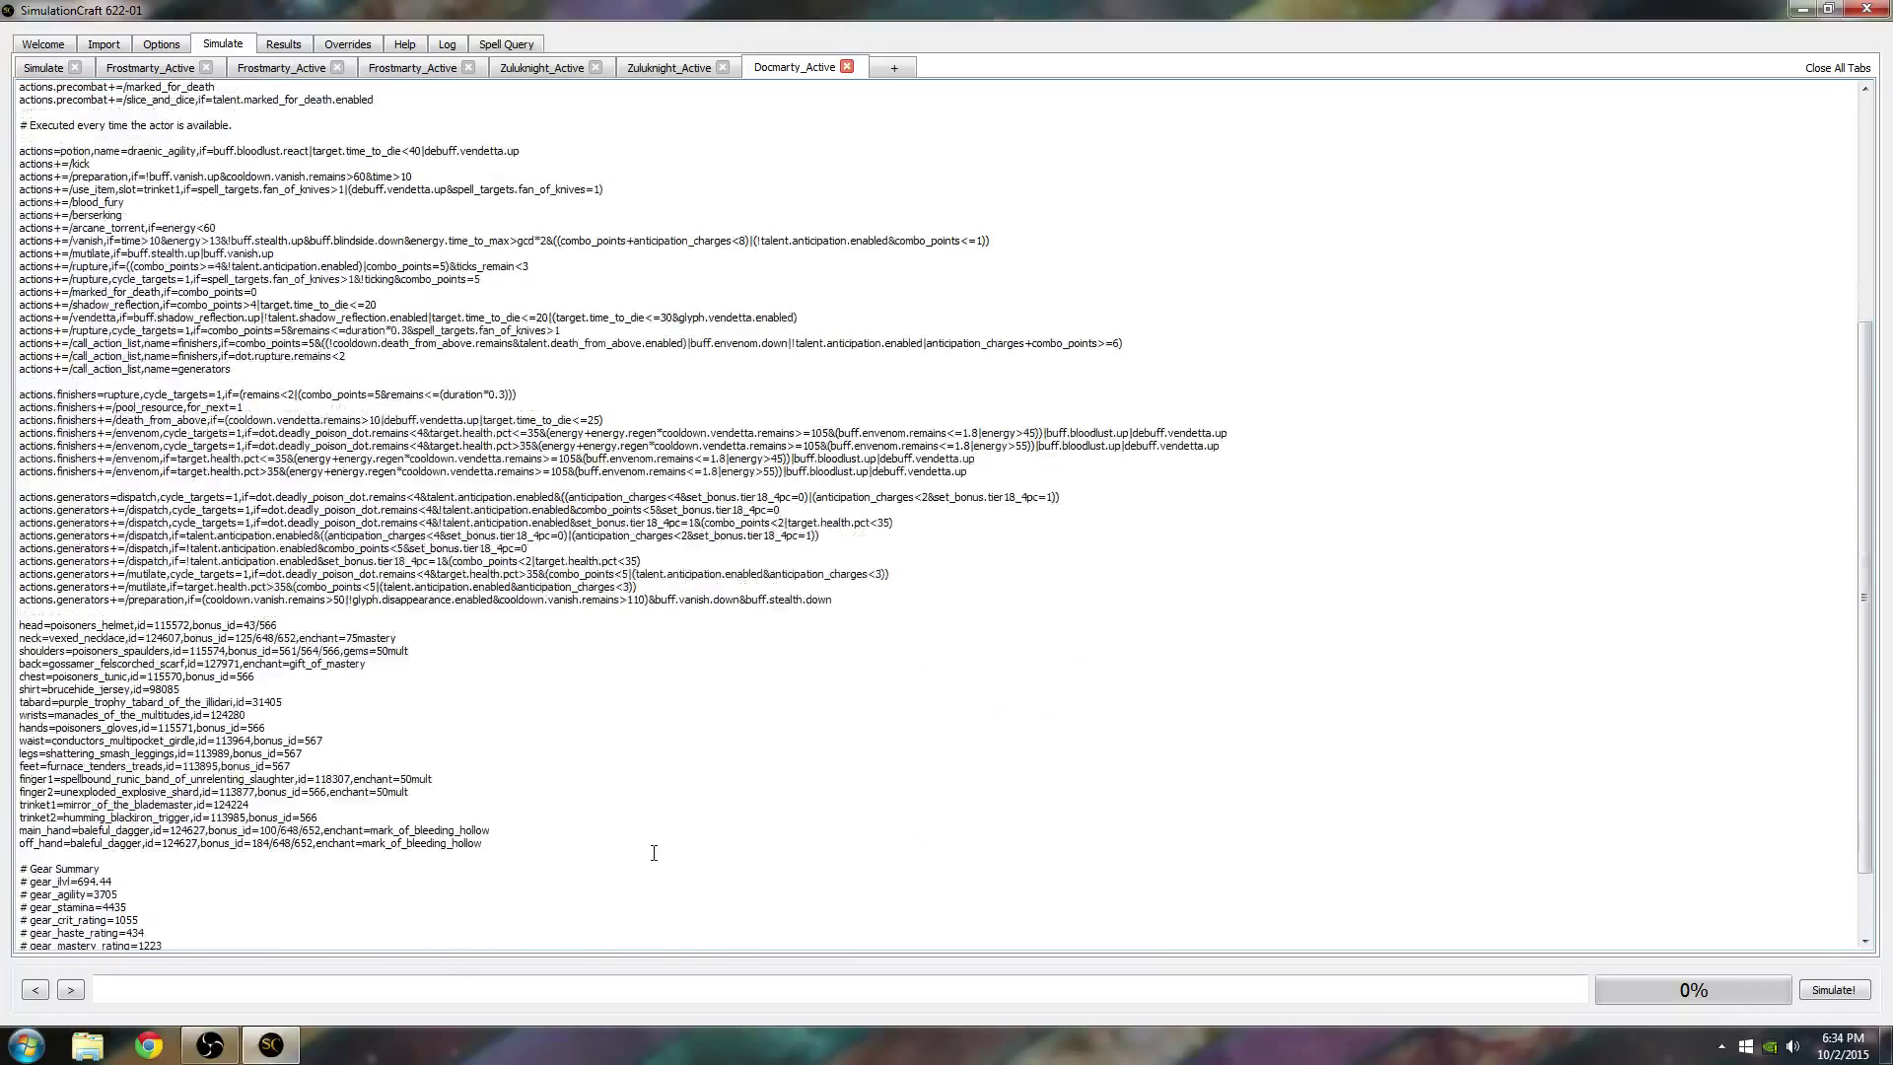
click(1835, 989)
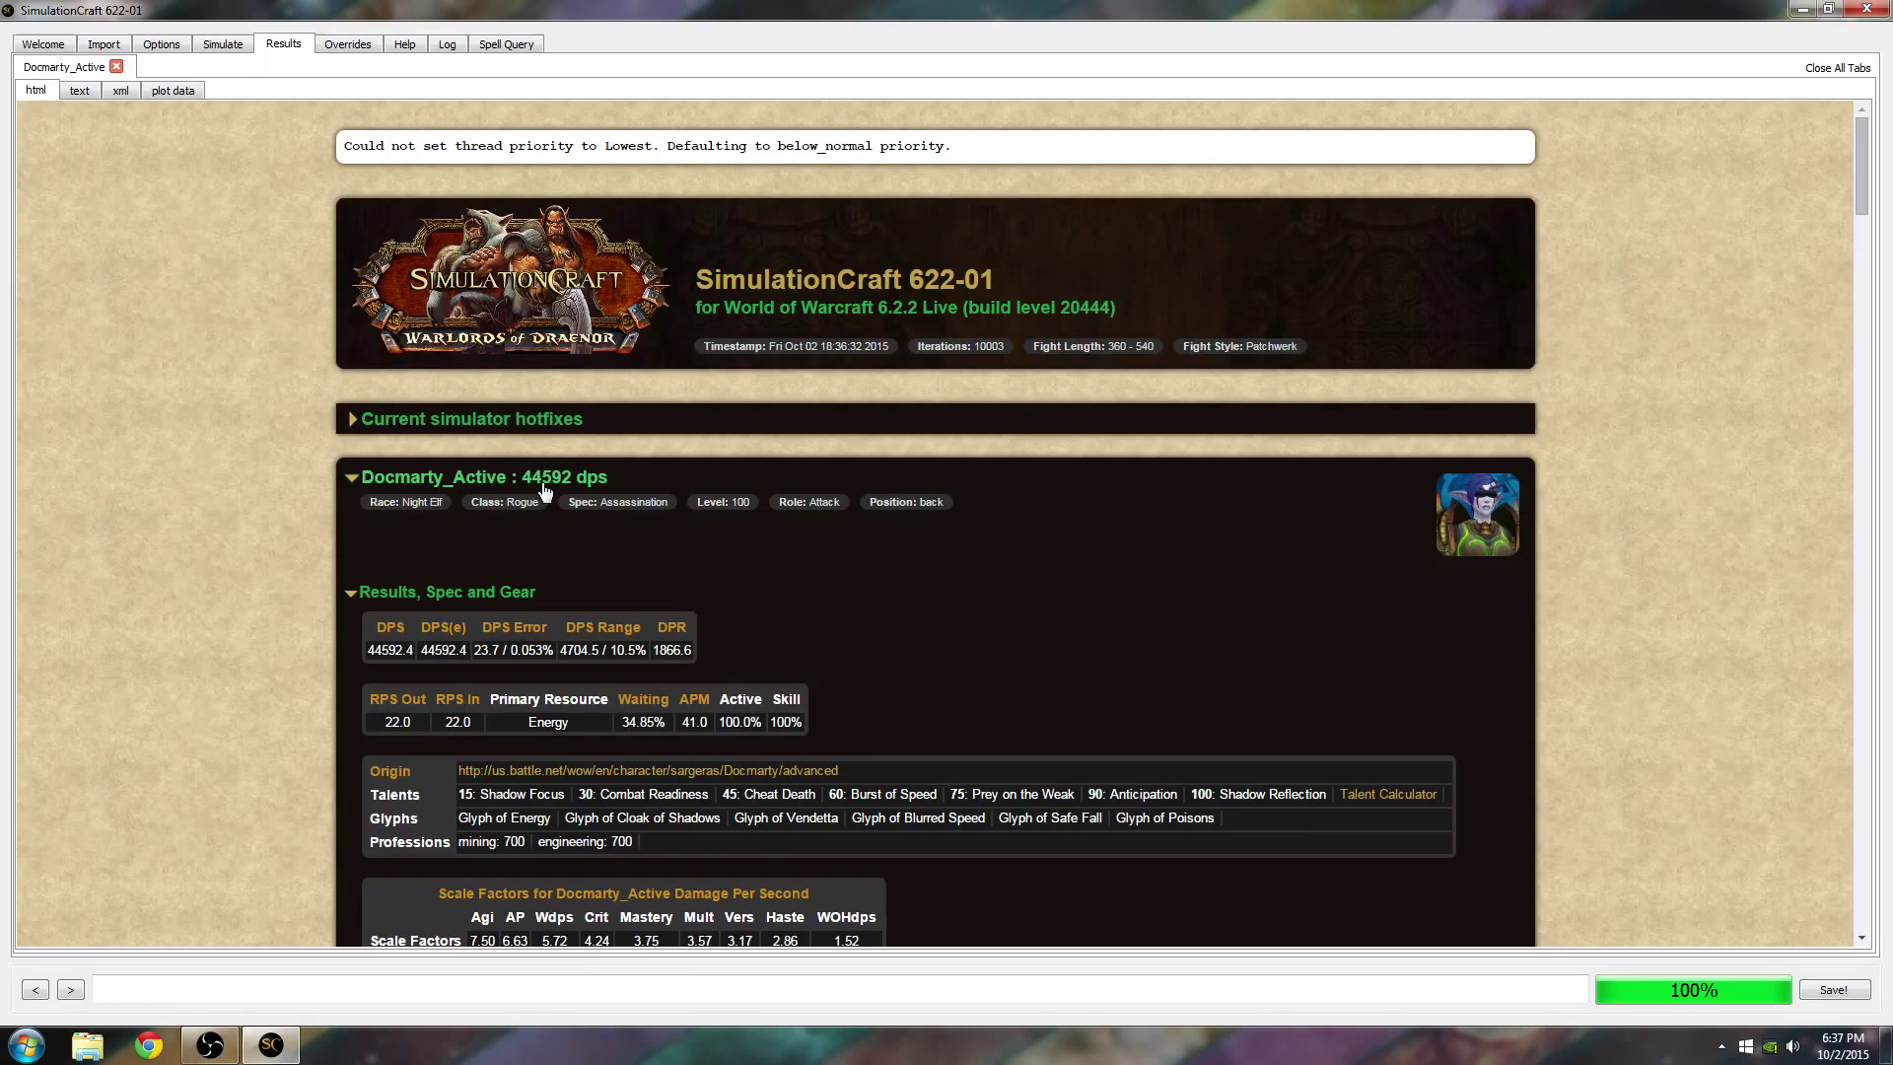
- Examine the simulation report's DPS summary, scale factors, stat ranking, Pawn string and damage charts
scroll(866, 572, down, 2)
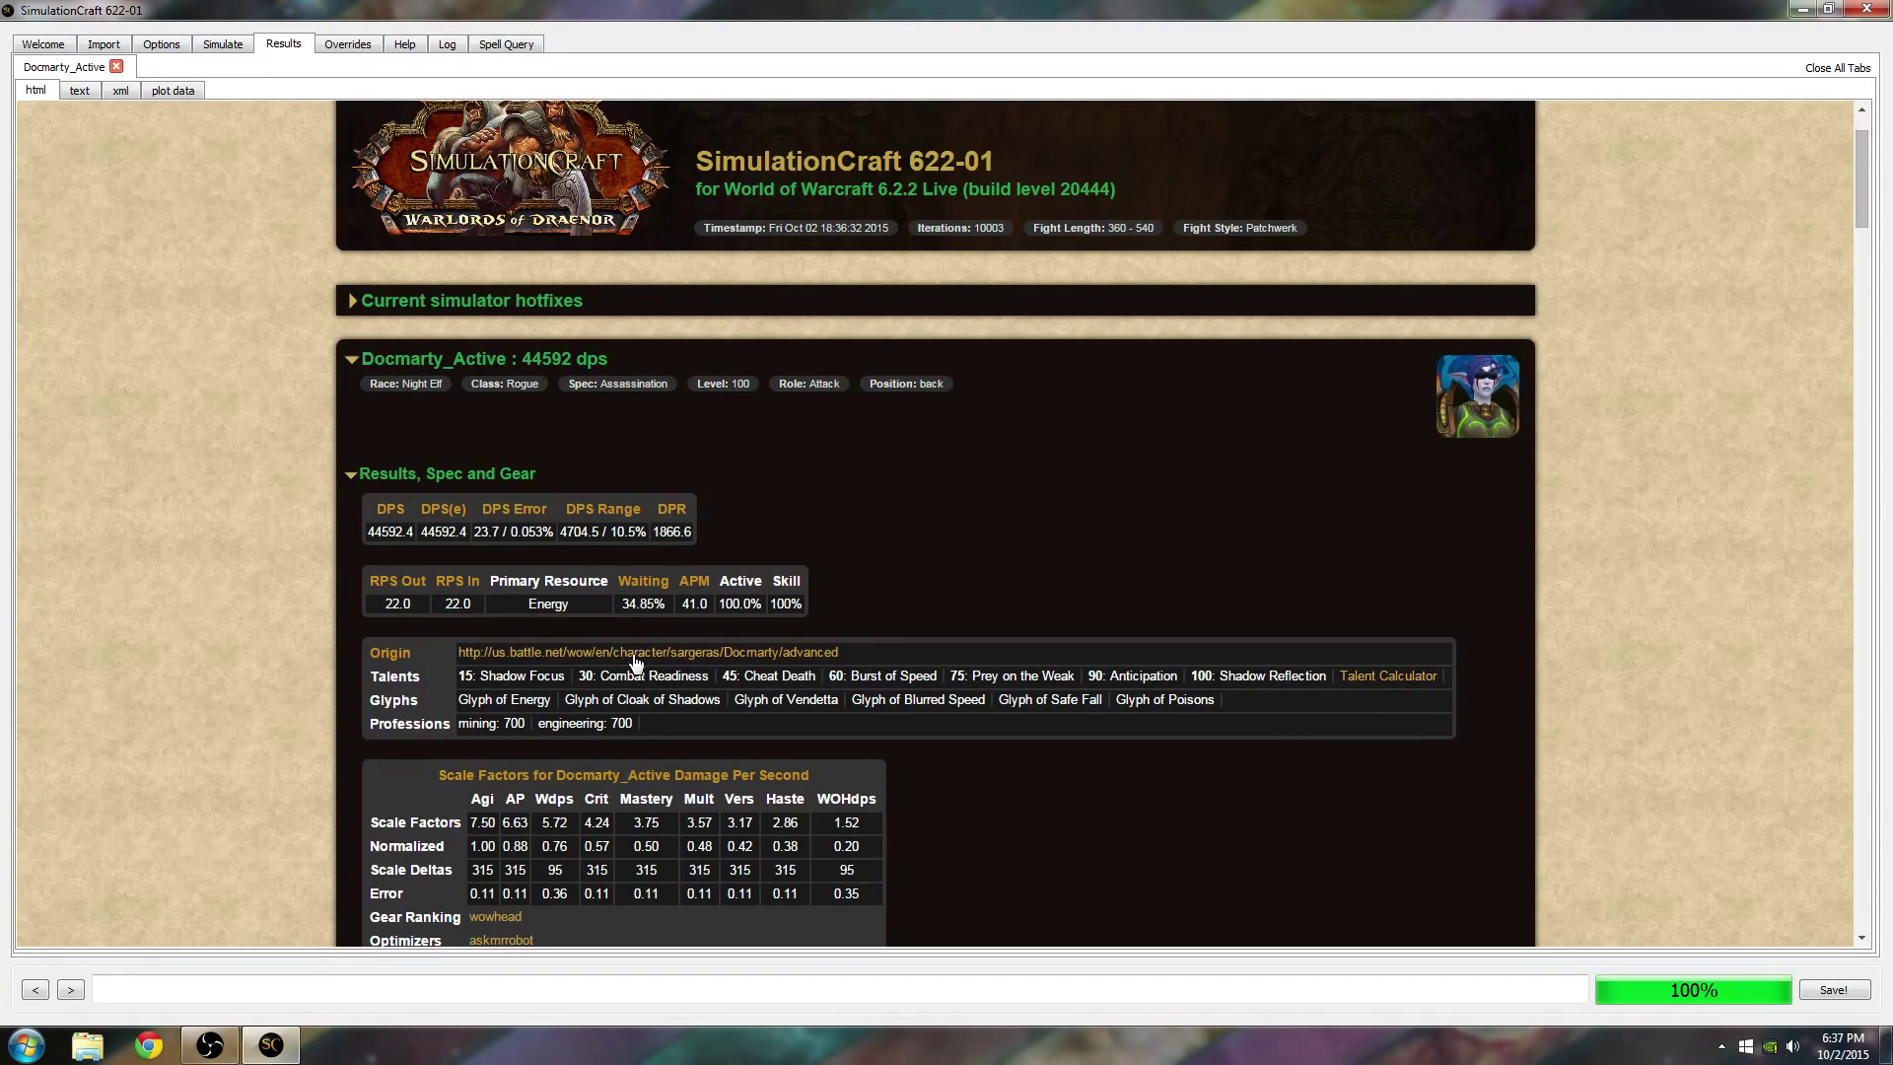
scroll(560, 807, down, 3)
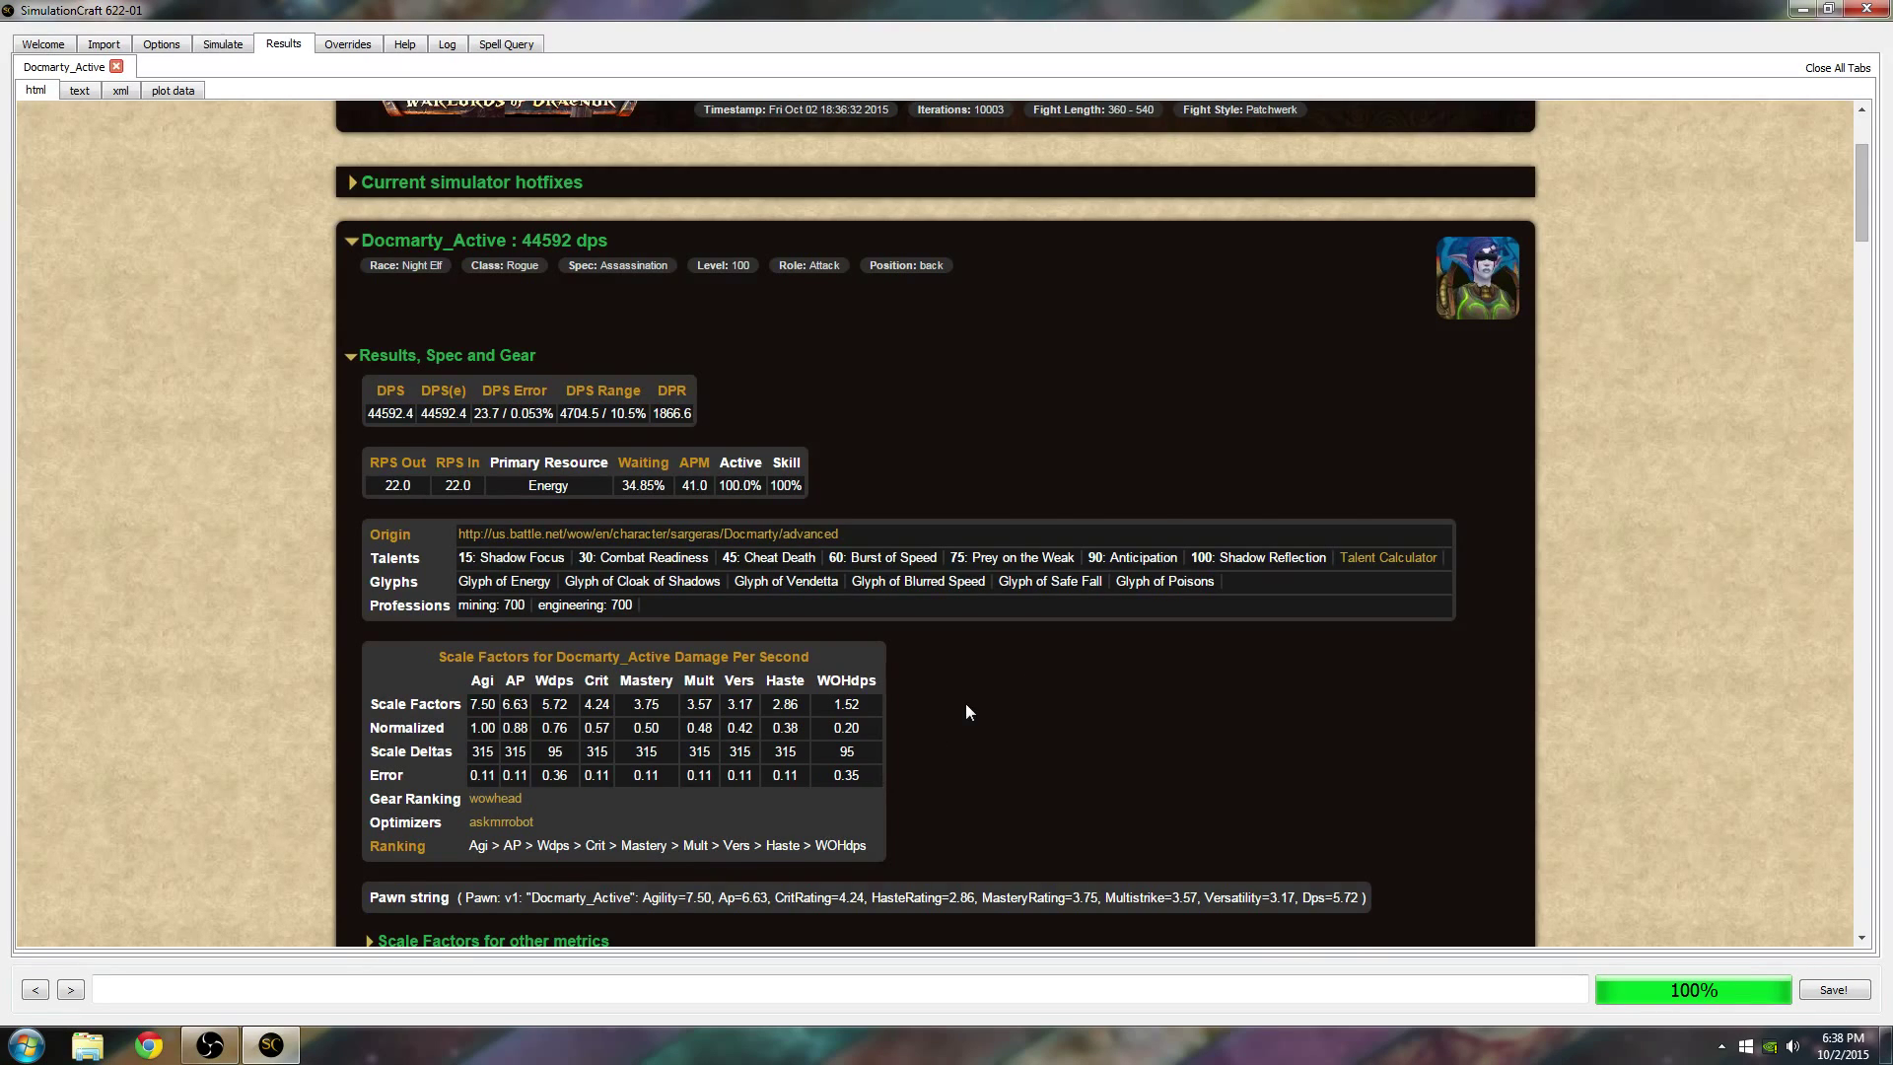
scroll(966, 702, down, 5)
scroll(964, 711, down, 2)
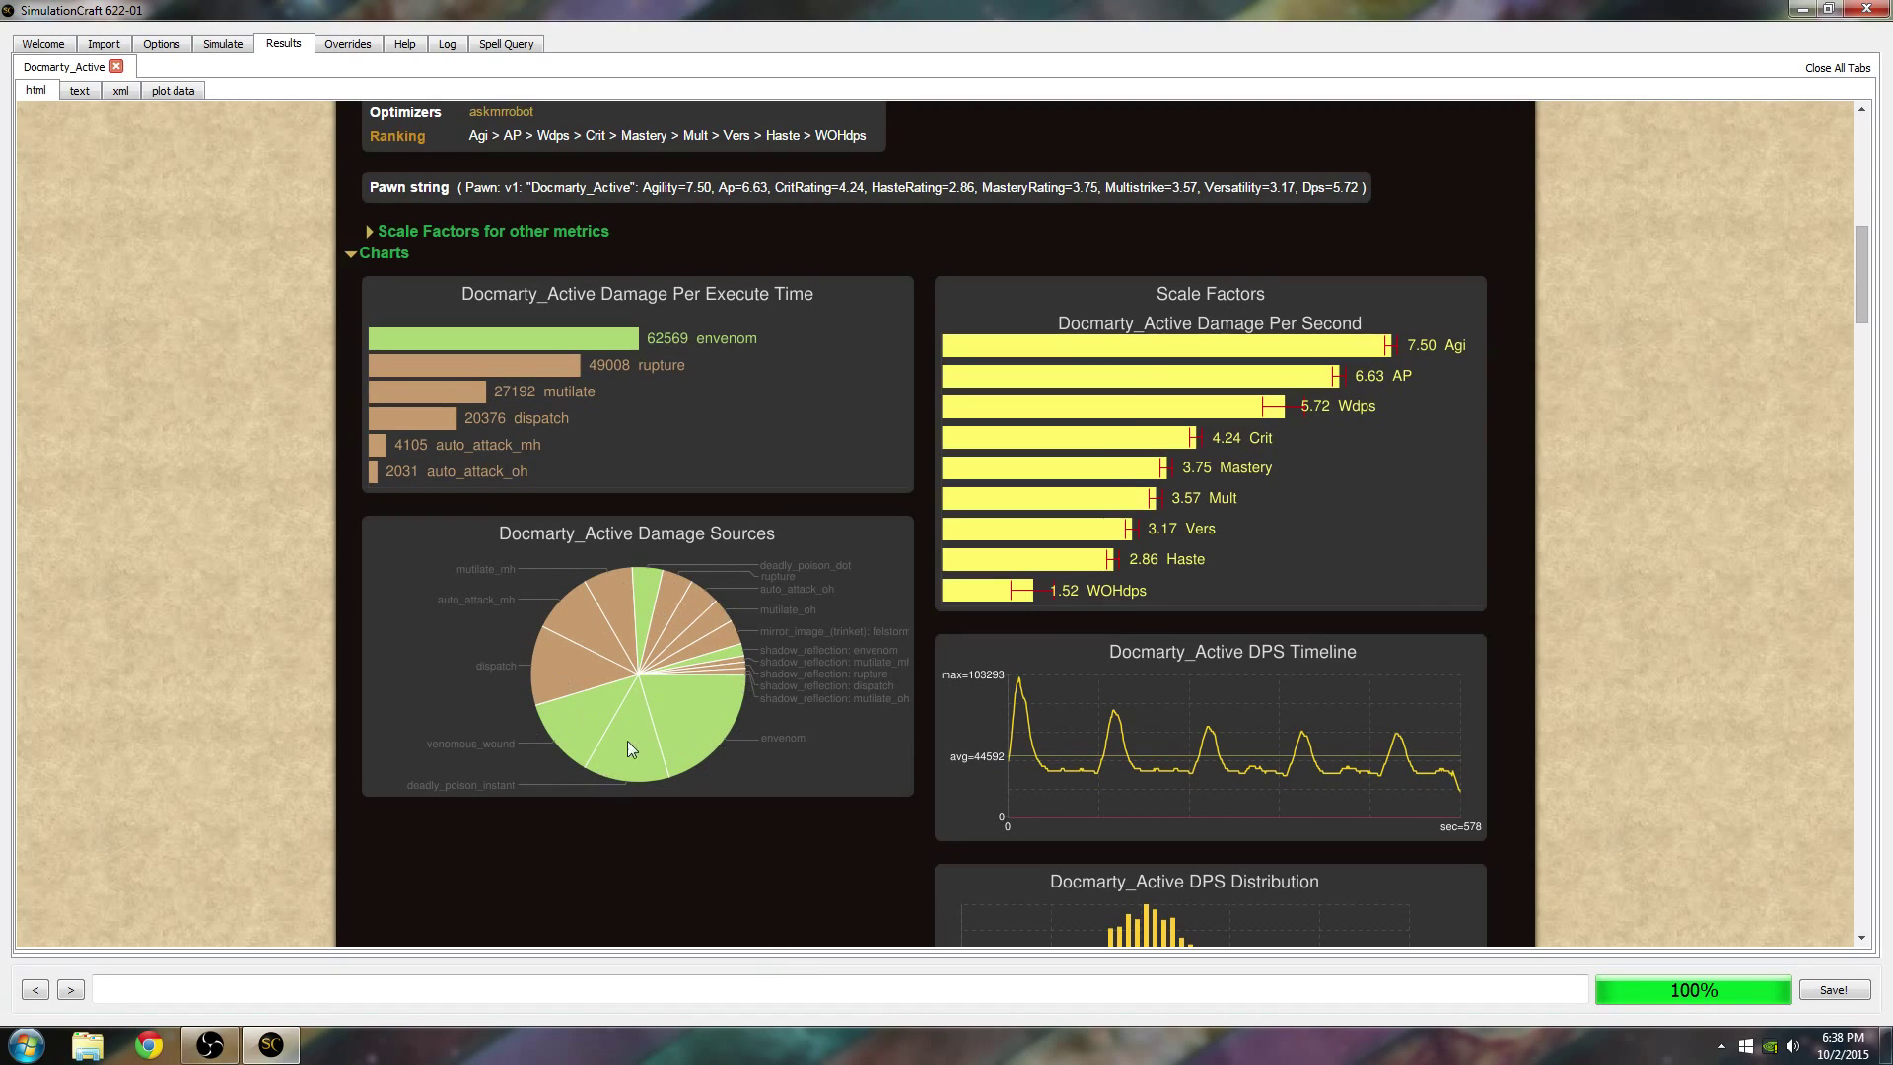
- Examine the report's abilities, simple action stats, buffs and resources sections, including the energy and combo point charts
scroll(628, 741, down, 5)
scroll(667, 735, down, 7)
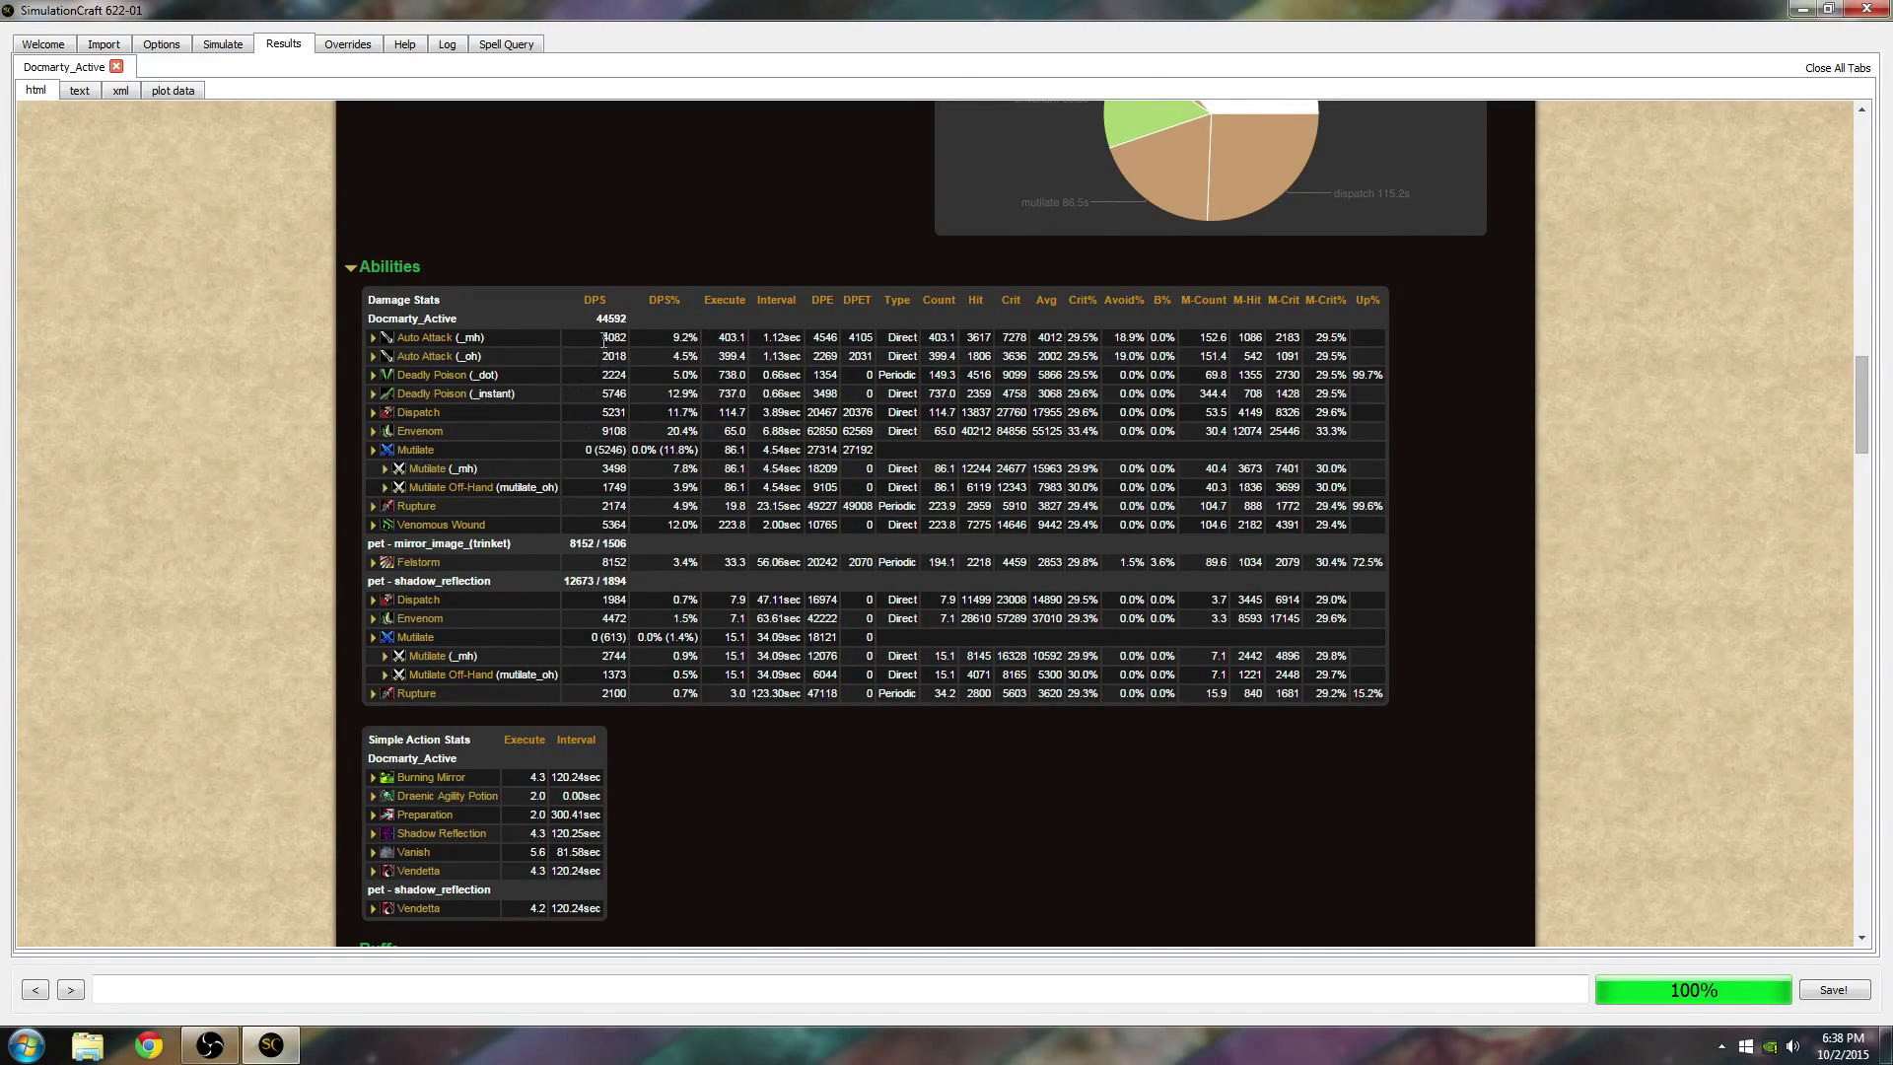
scroll(905, 940, down, 2)
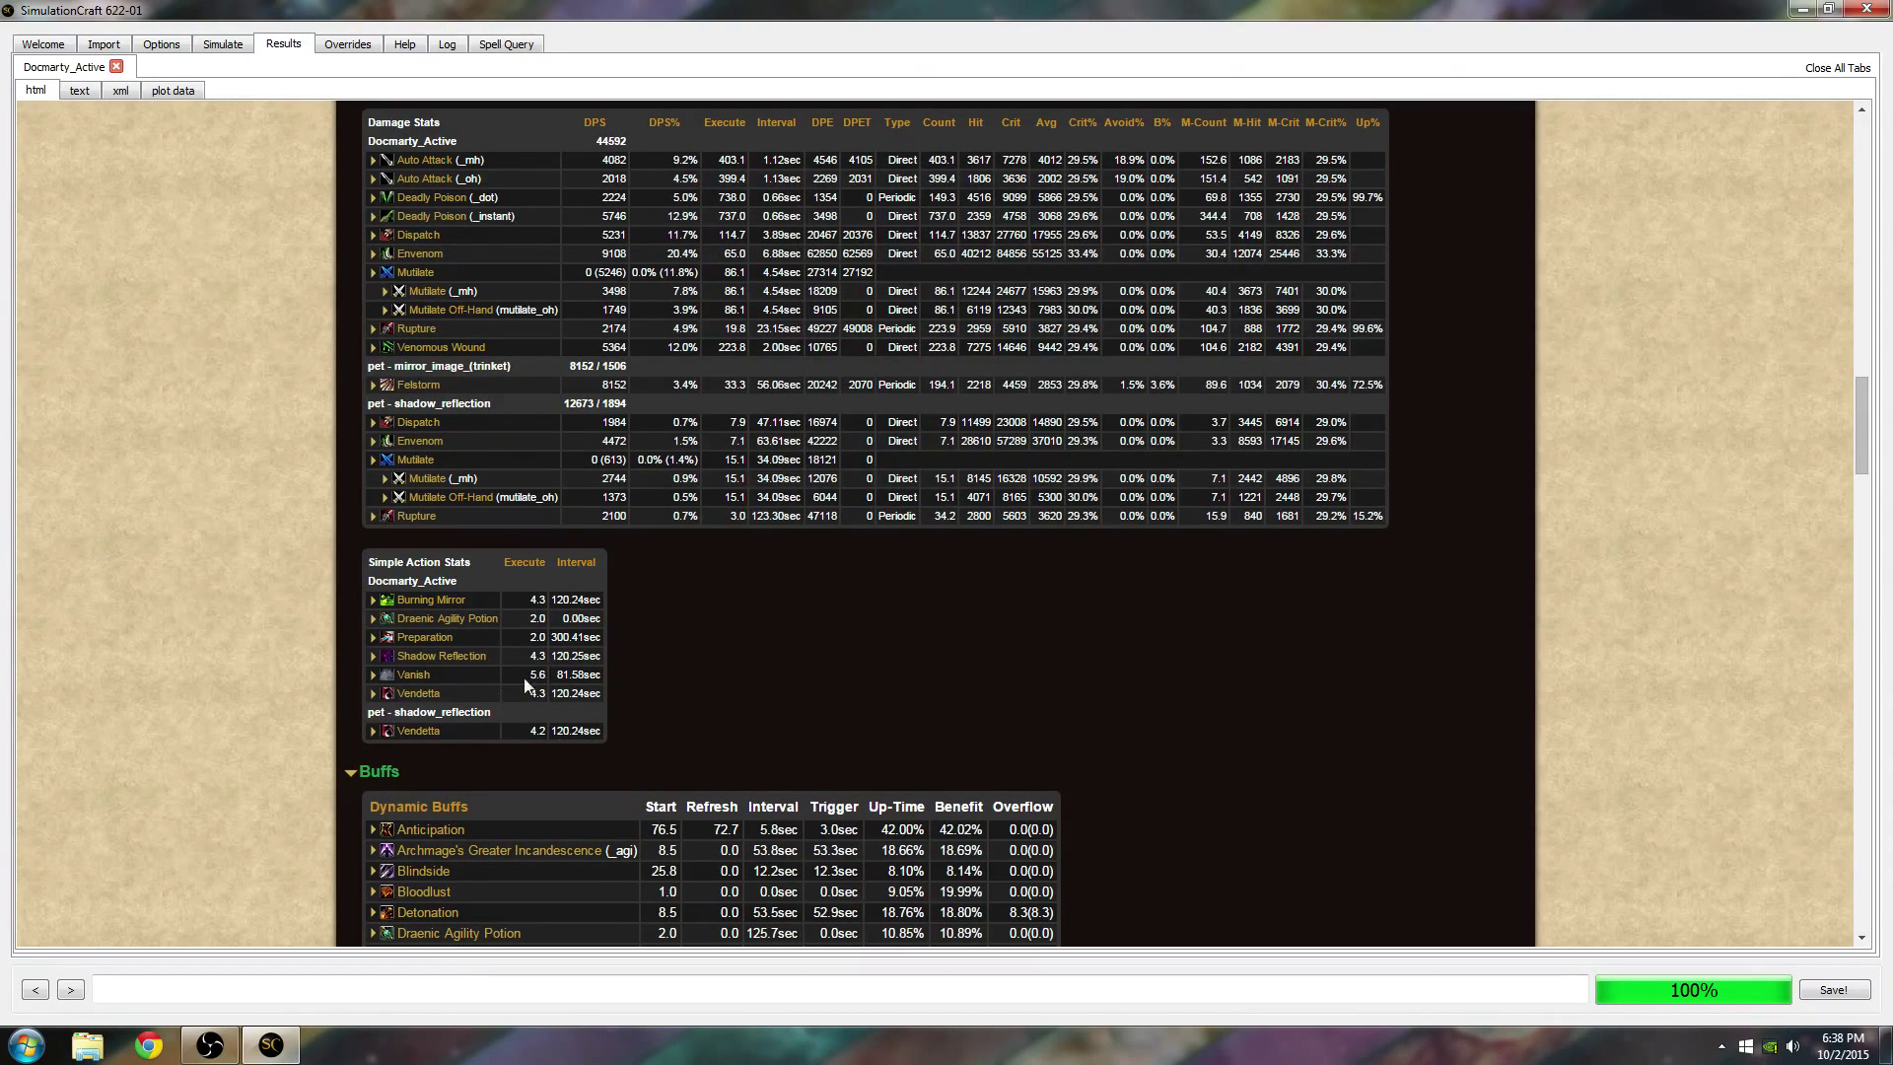
scroll(1456, 757, down, 3)
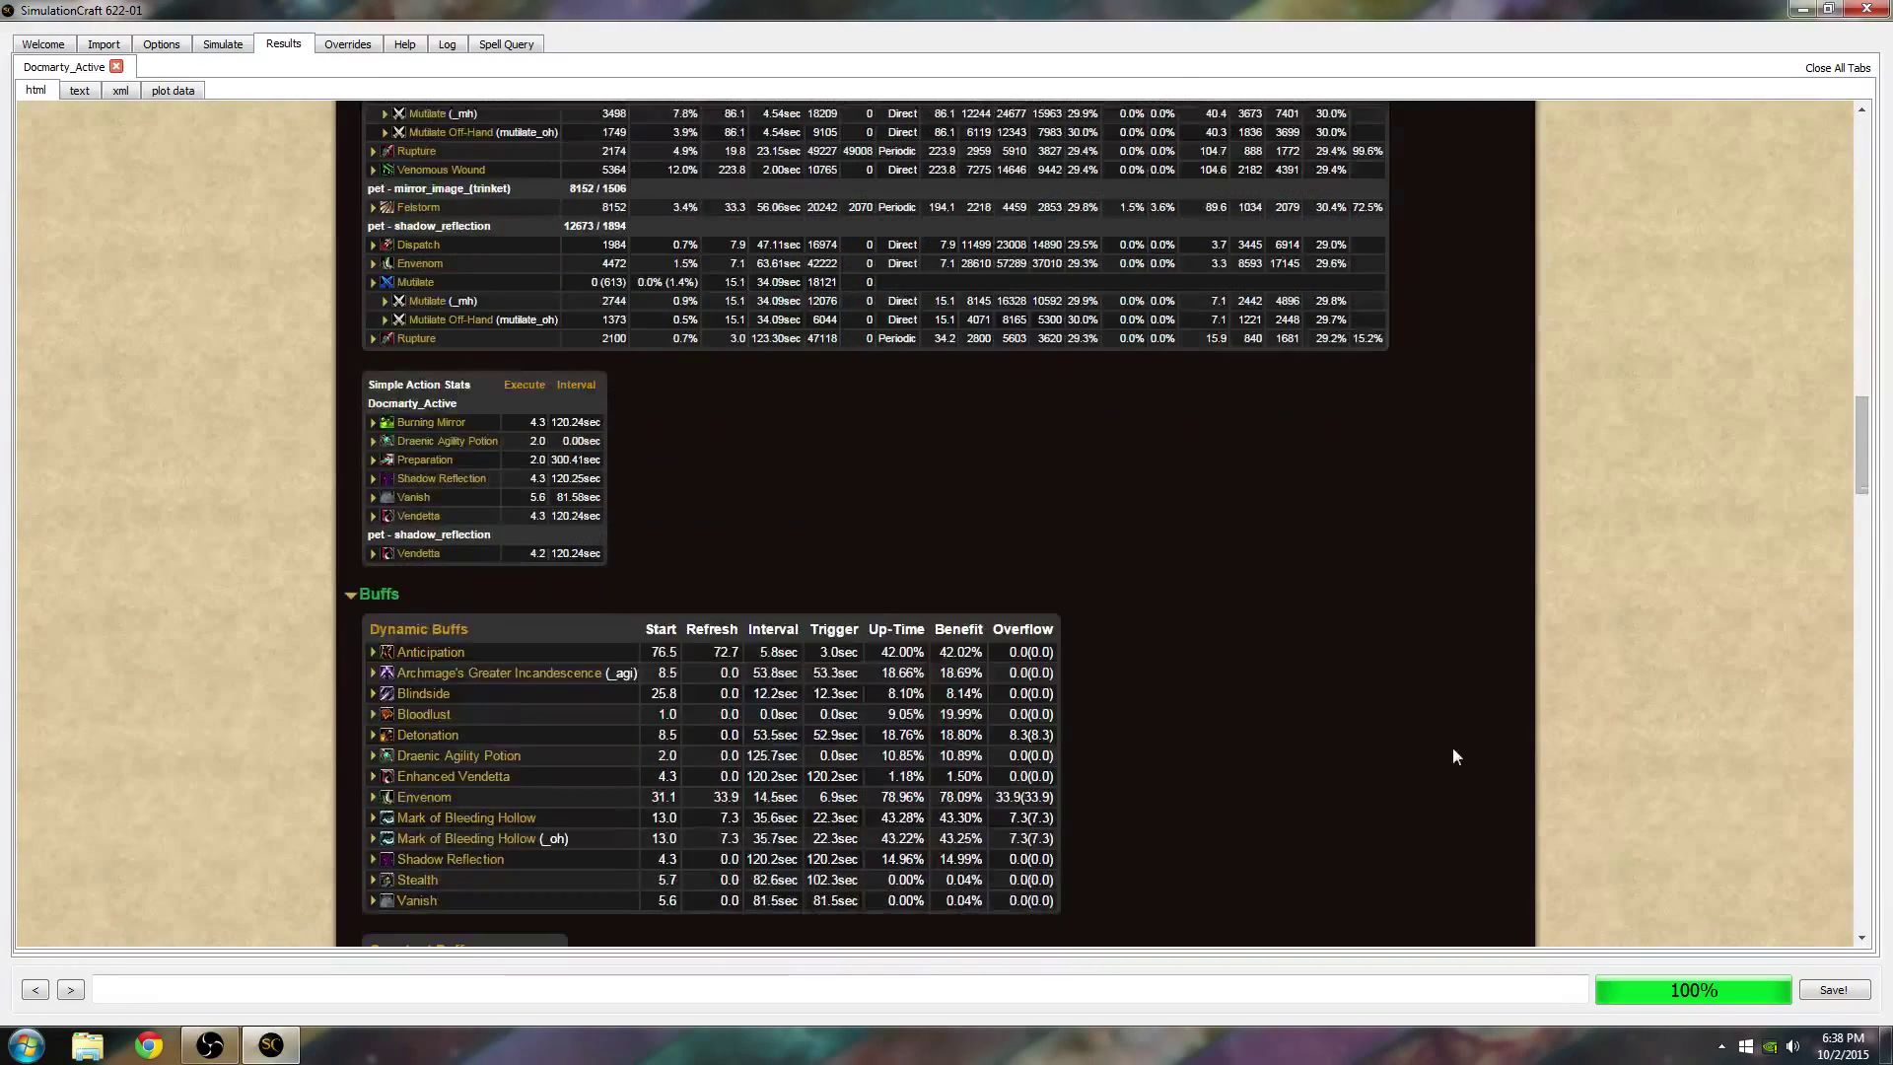
scroll(1344, 744, down, 3)
mouse_move(430, 483)
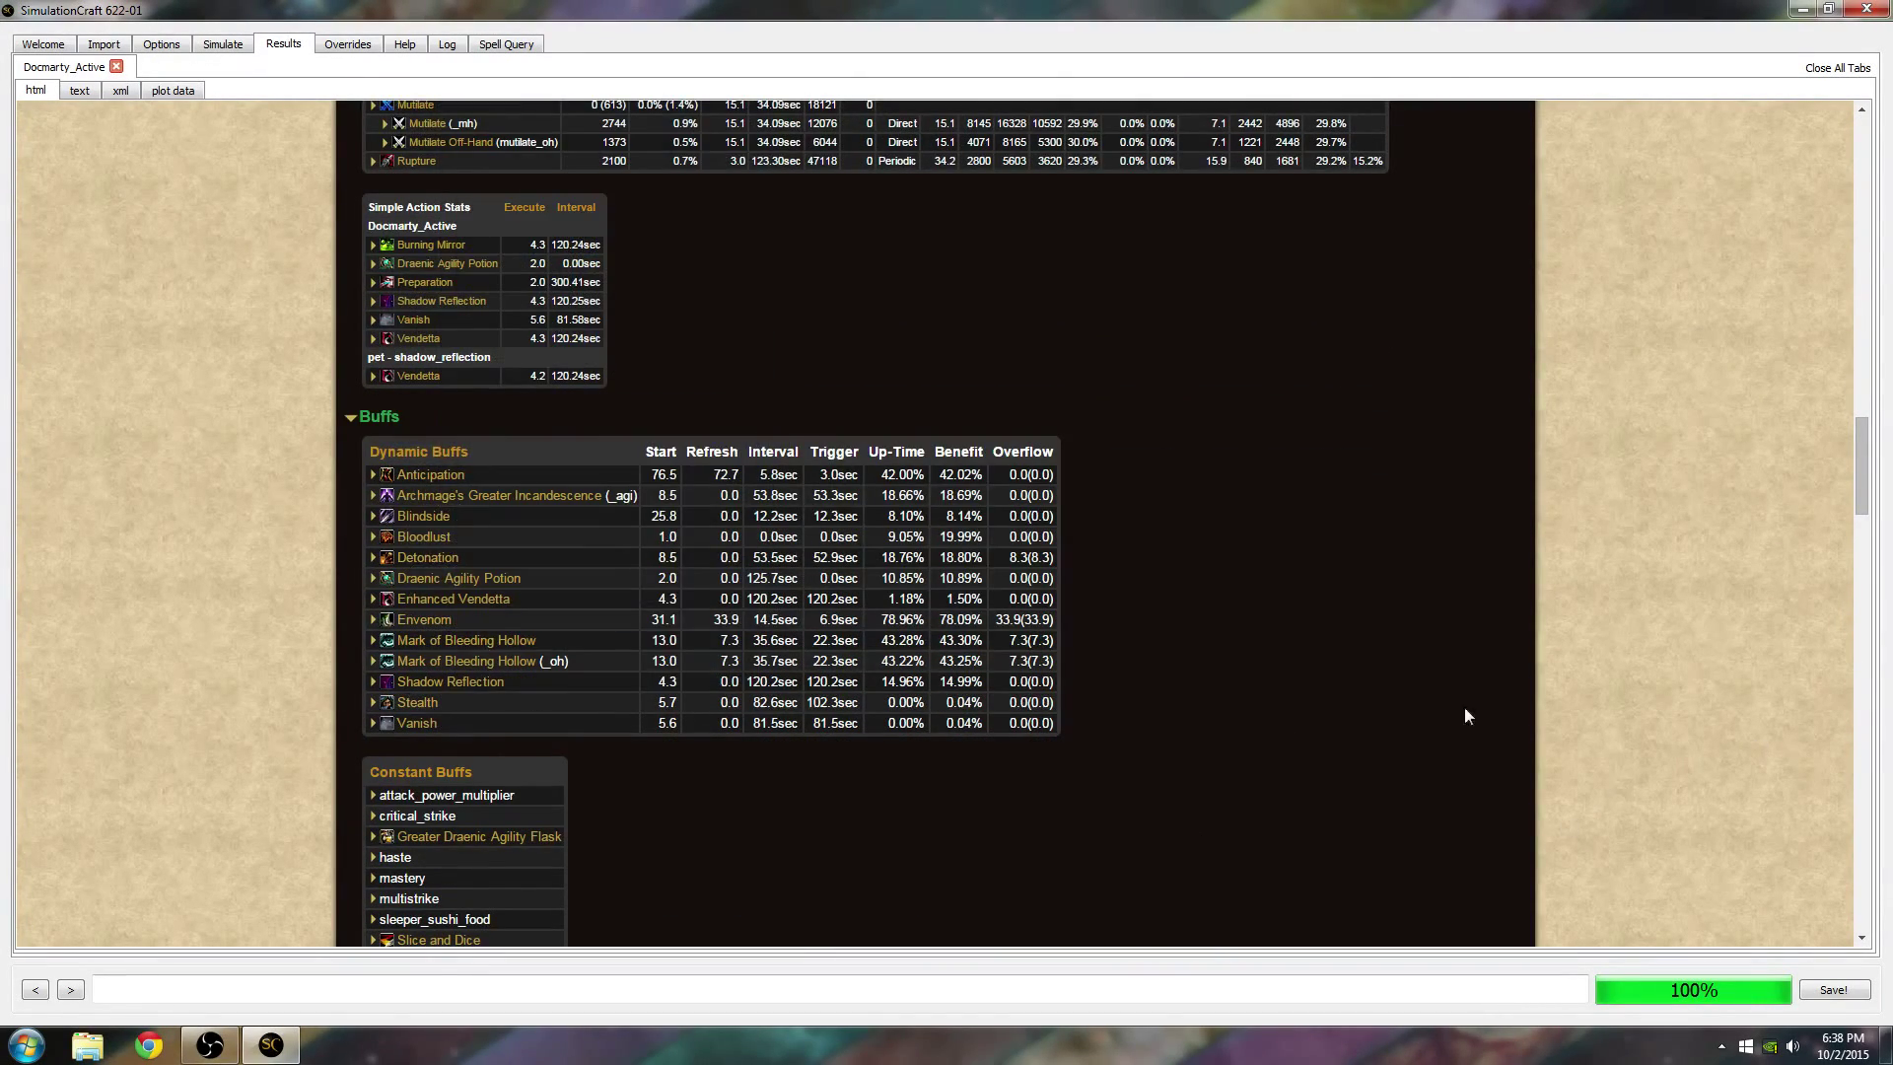
scroll(1366, 569, down, 8)
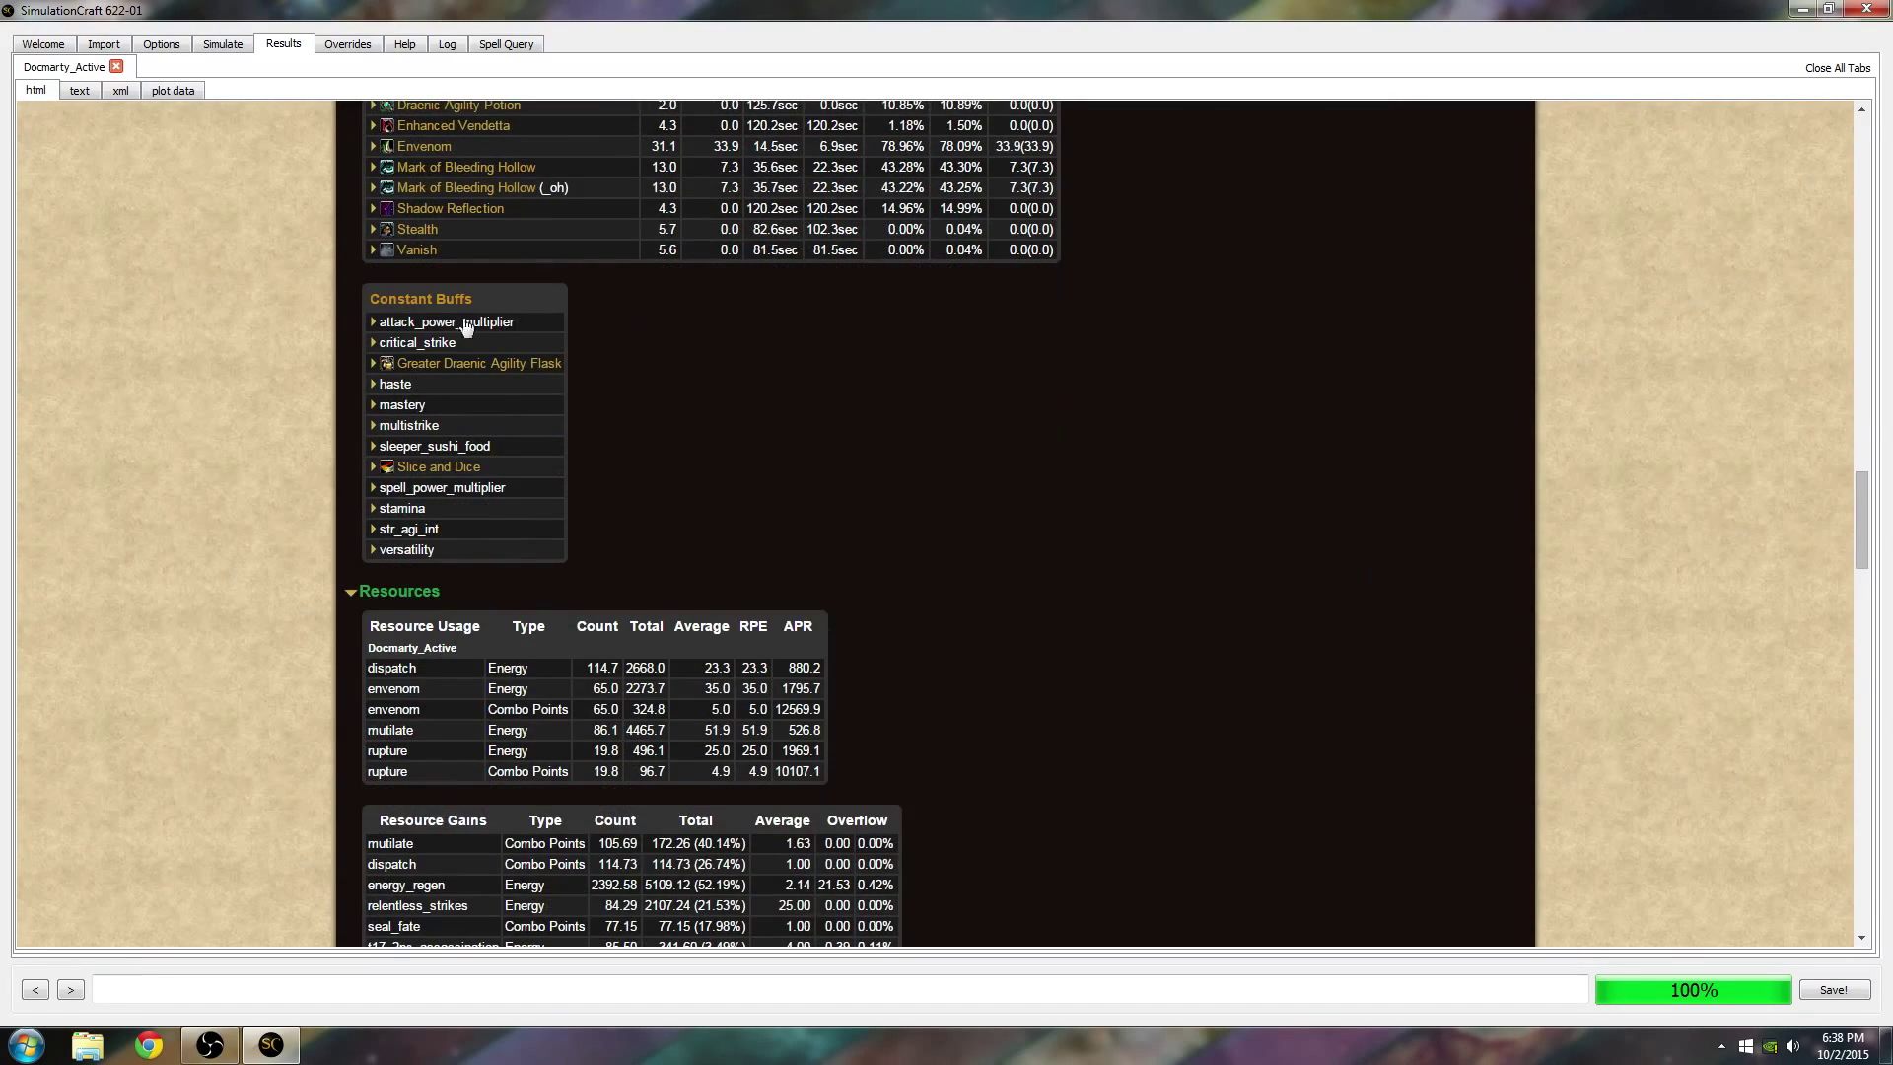
scroll(1276, 648, down, 5)
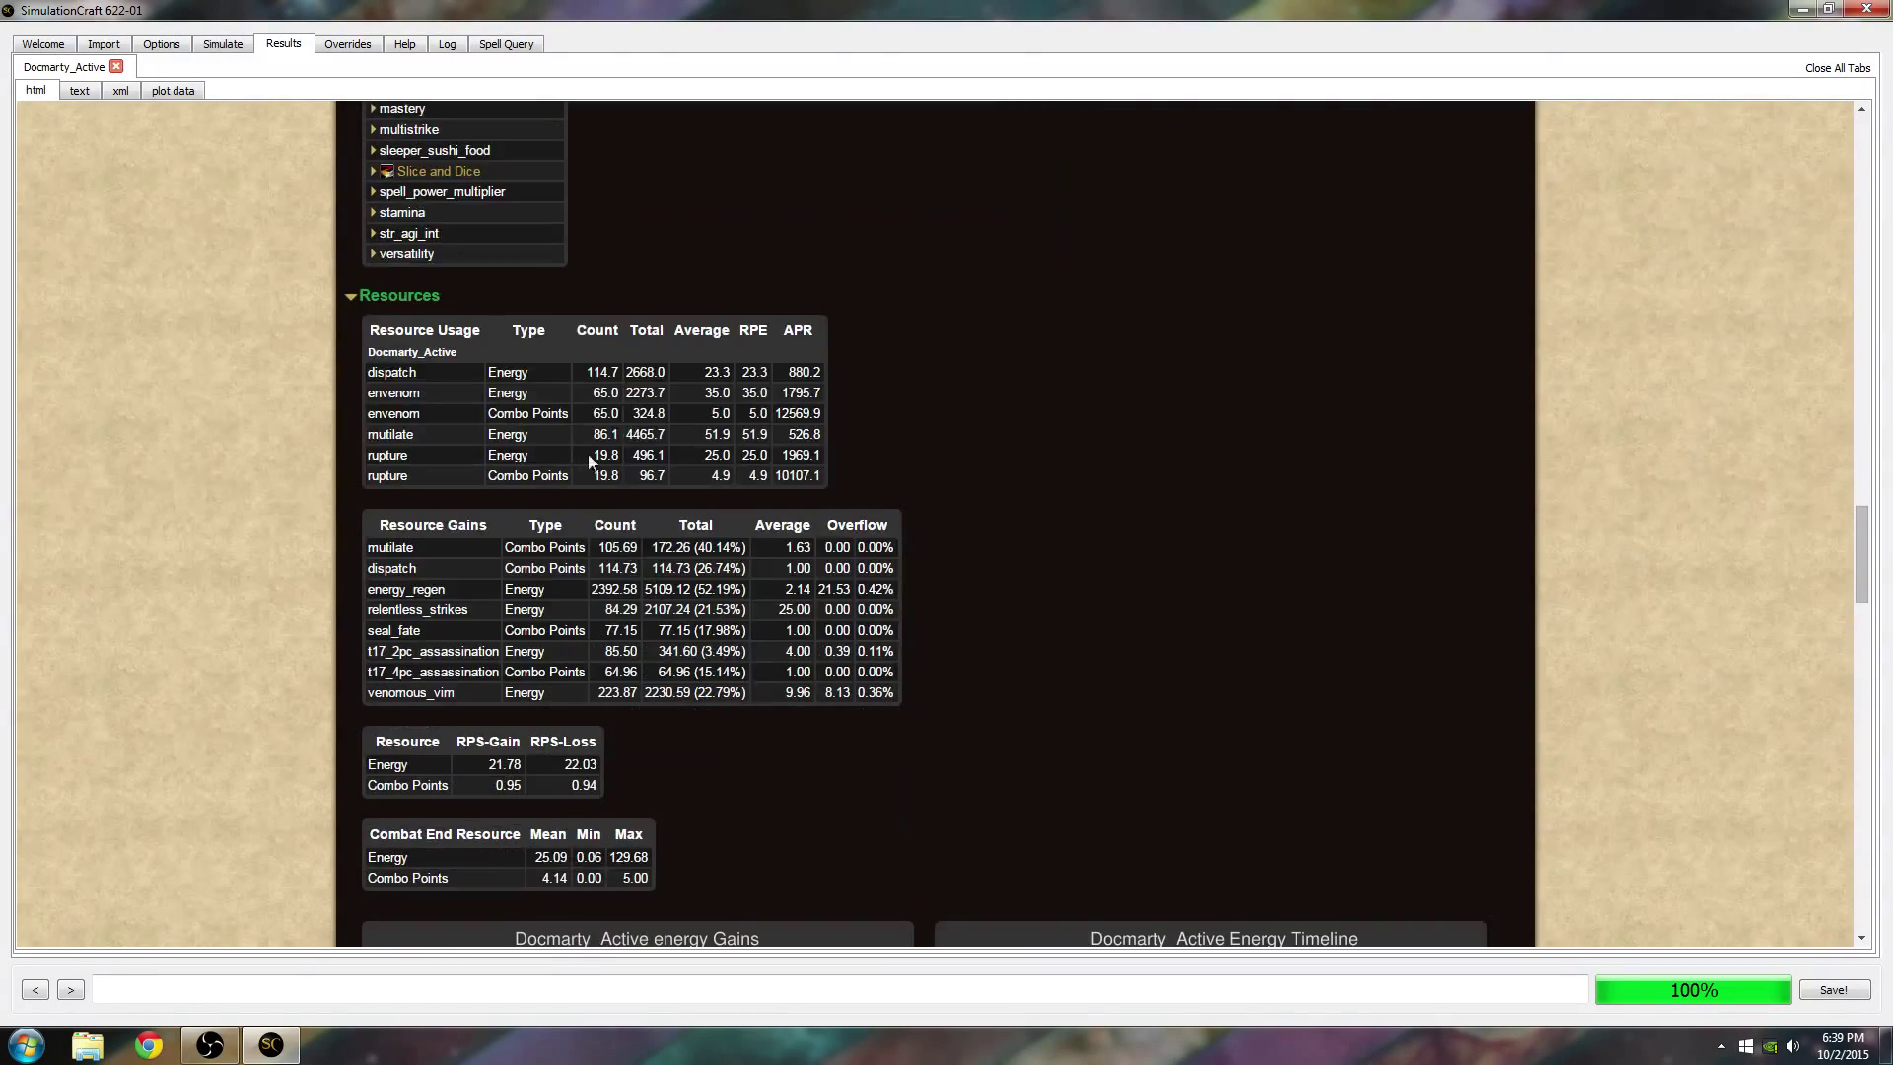
scroll(1132, 604, down, 9)
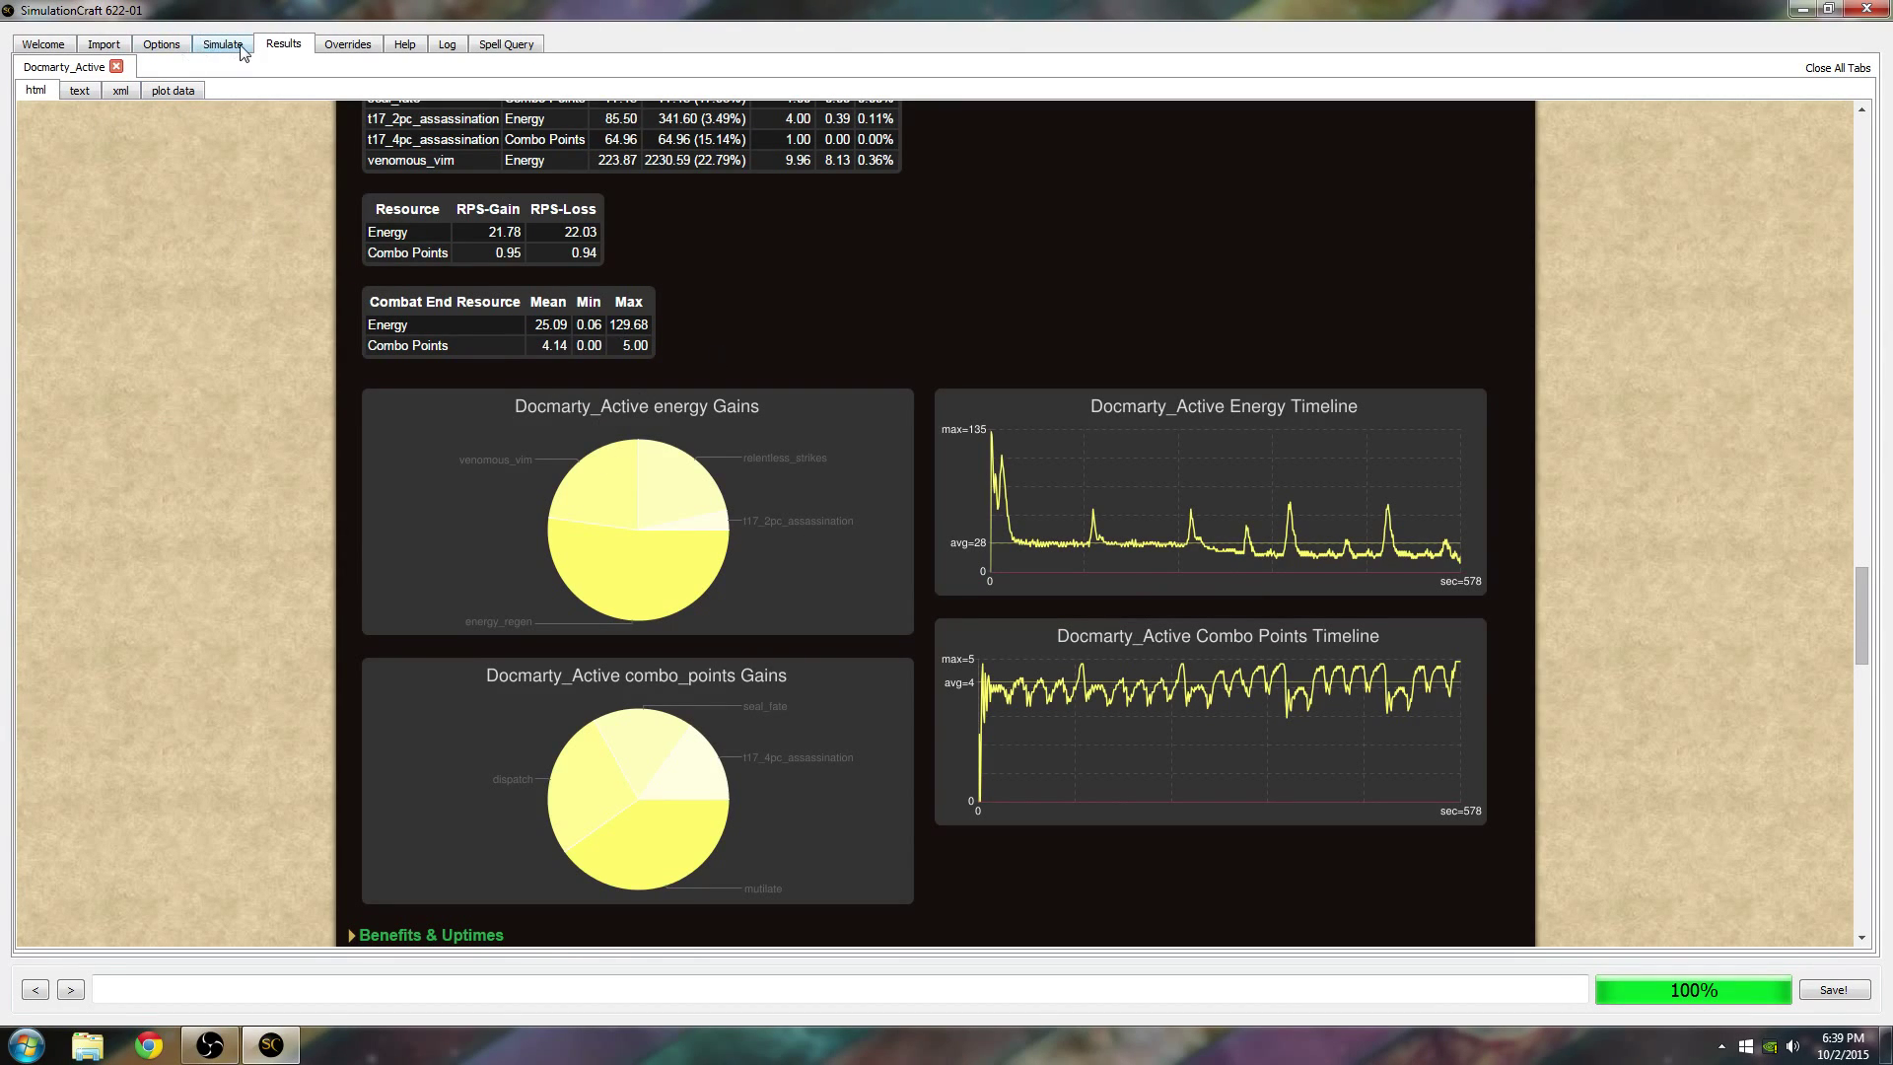
- Return to the Docmarty_Active simulation profile and select its whole talents line
click(102, 46)
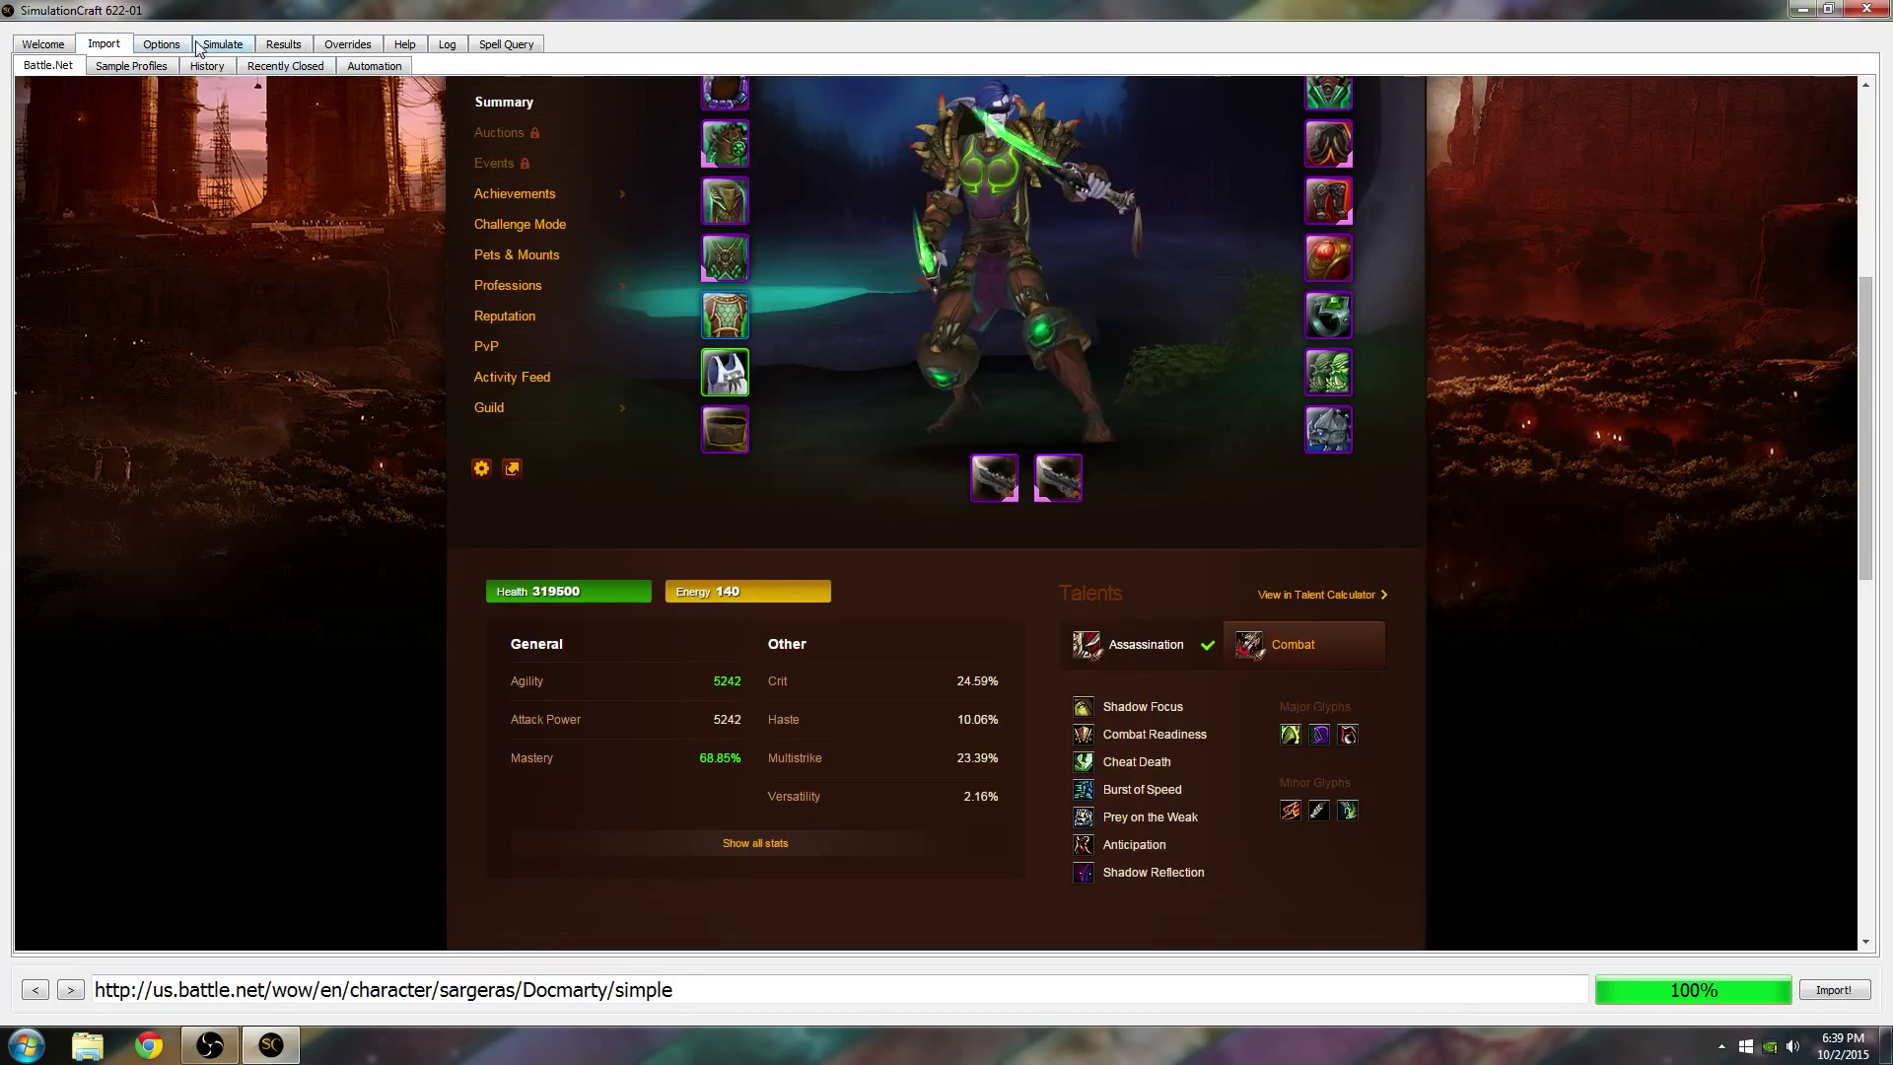
click(247, 45)
scroll(759, 296, up, 10)
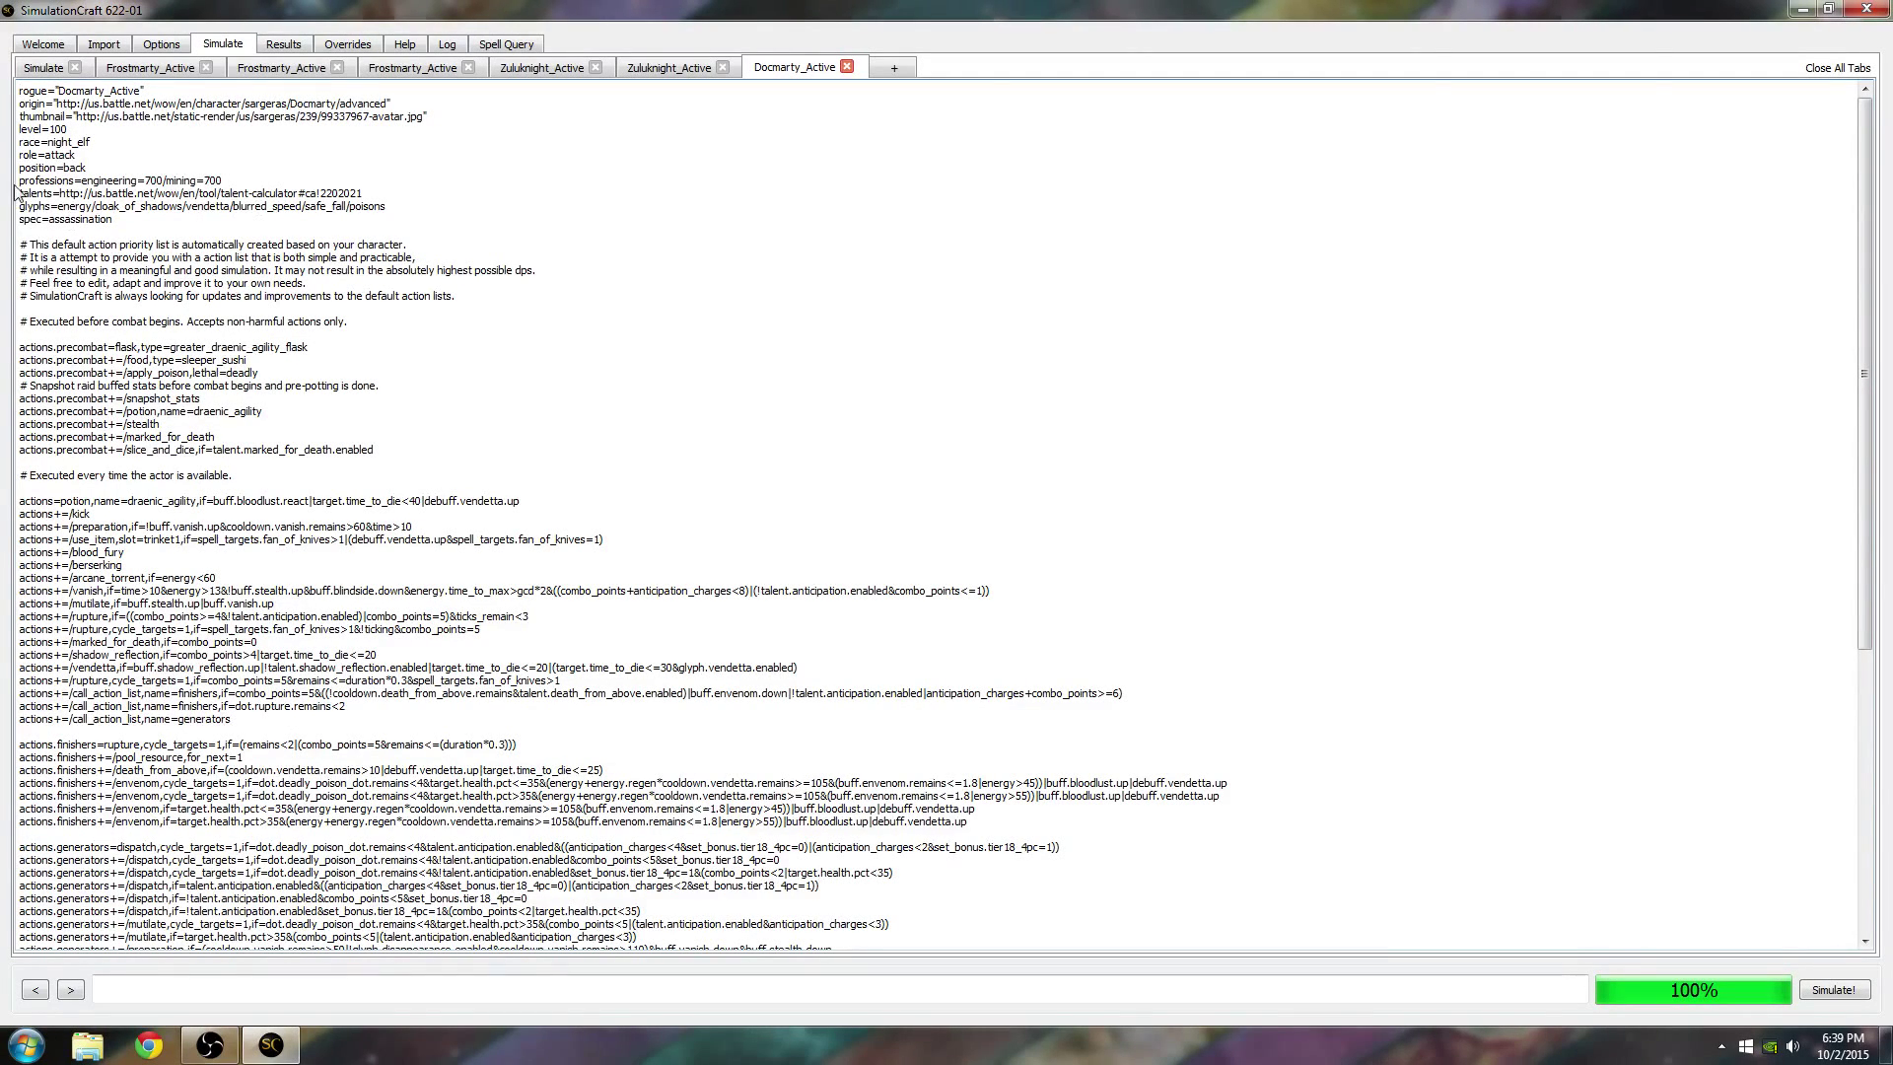
click(276, 184)
triple_click(381, 194)
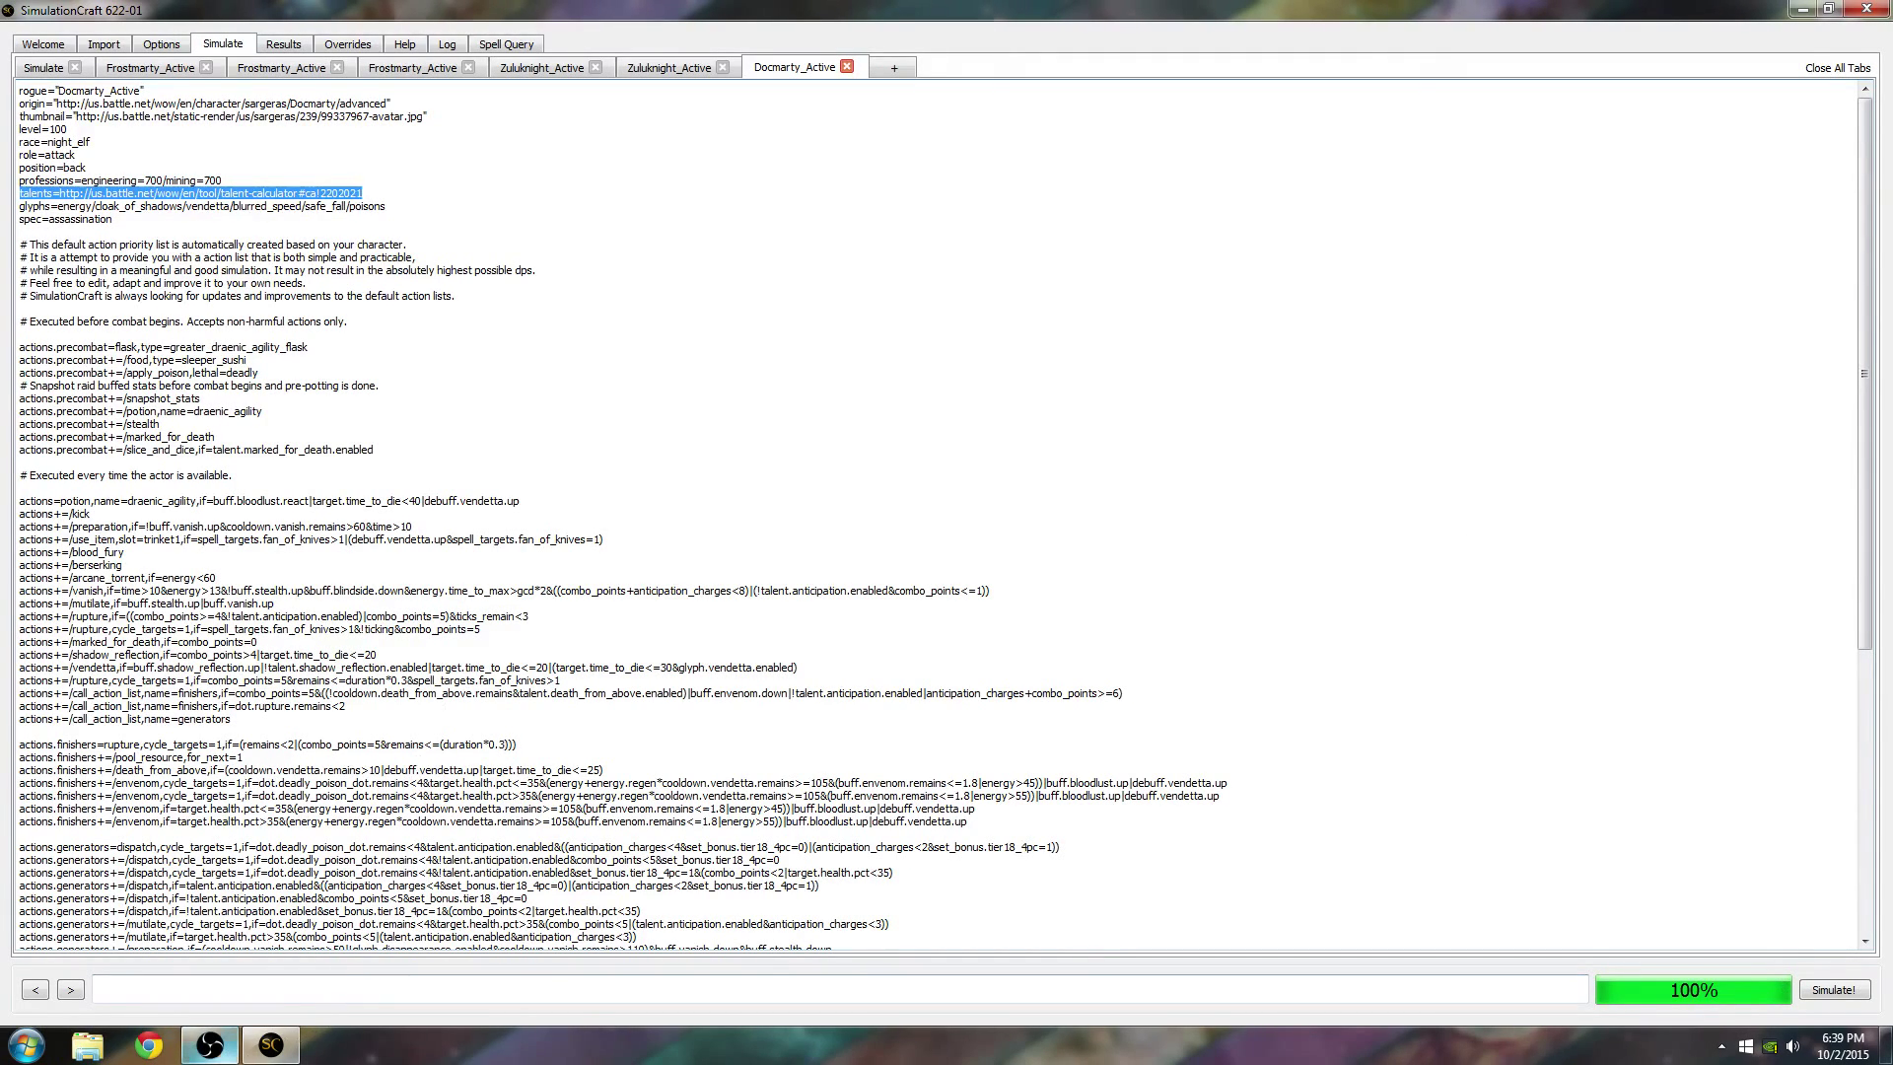
mouse_move(220, 1054)
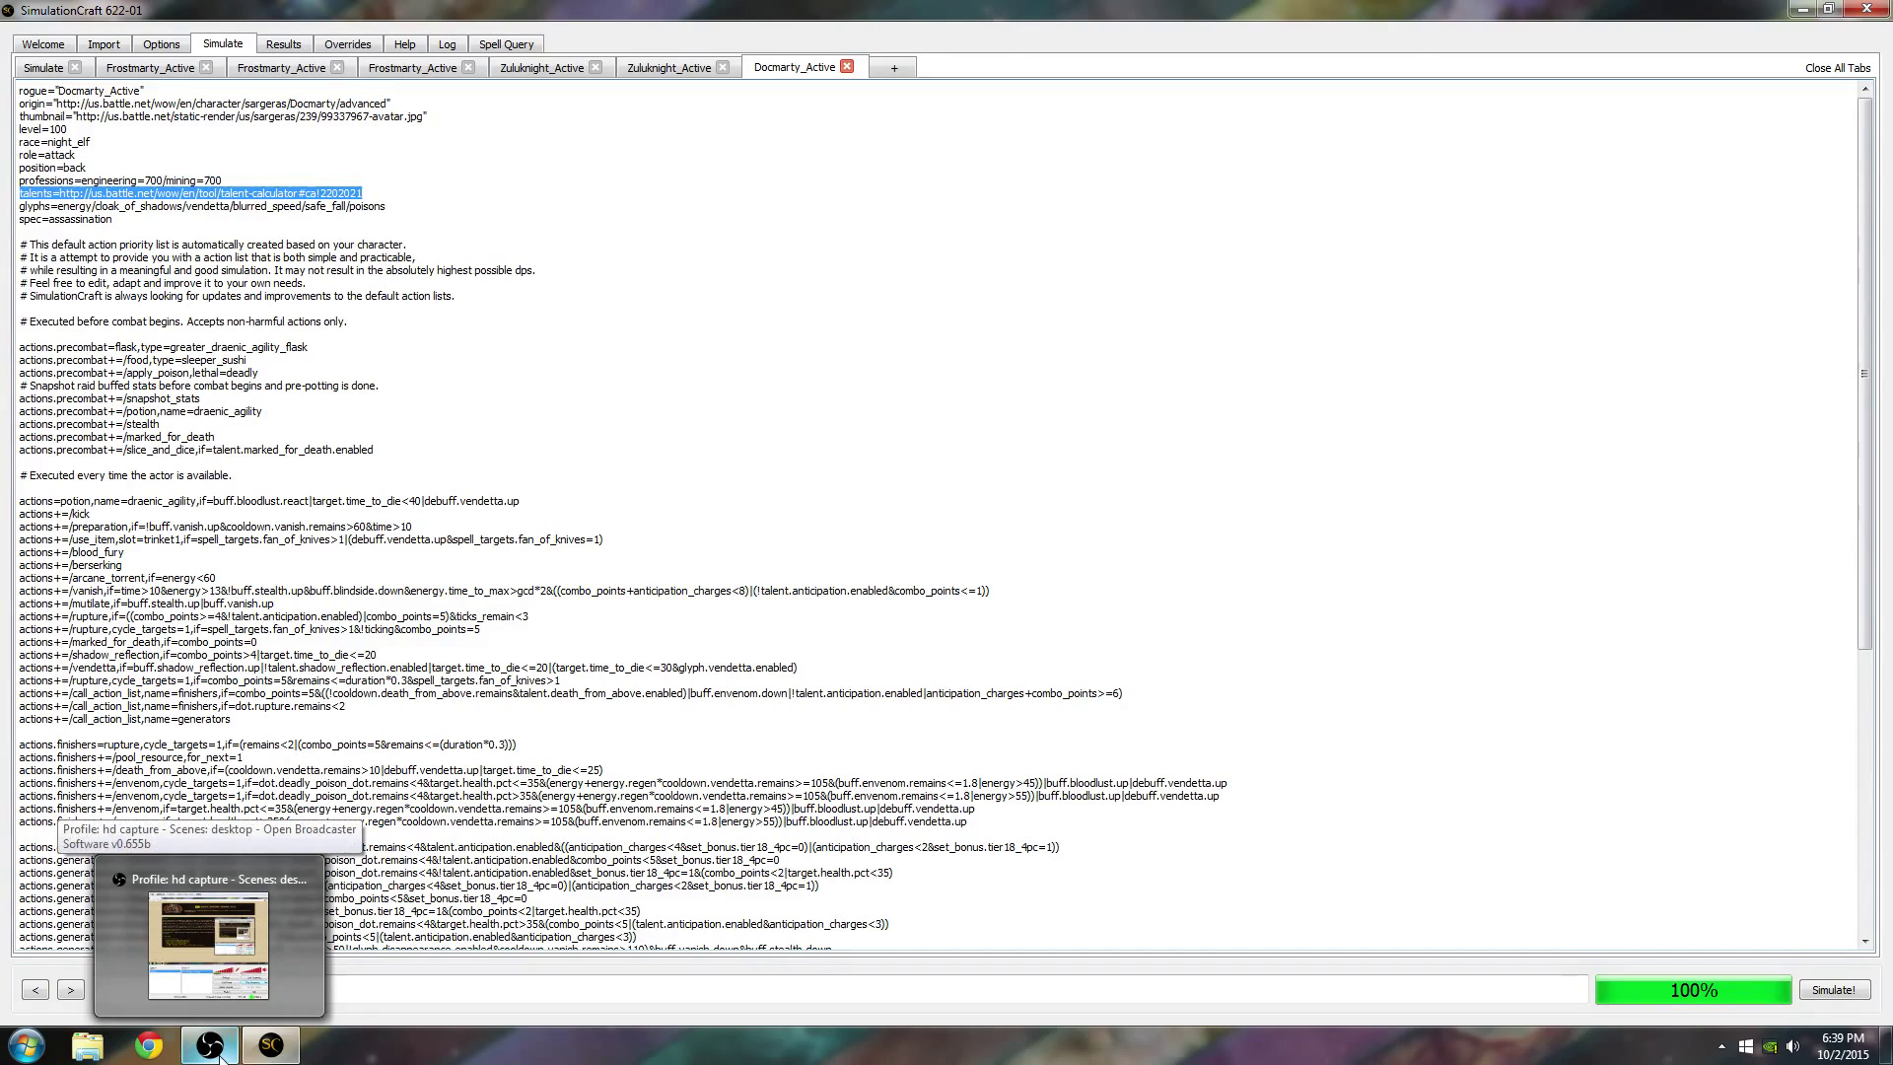